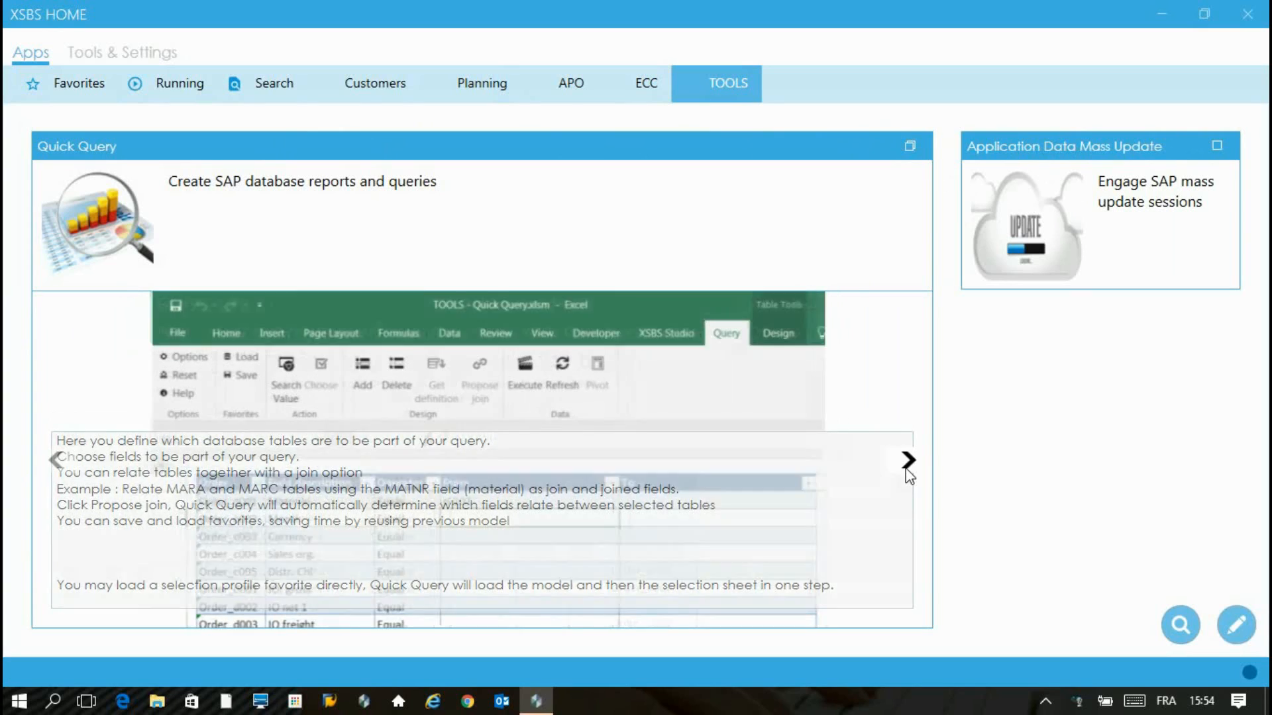
Page through the Quick Query preview, collapse it, and launch Quick Query in a maximized window.
click(906, 470)
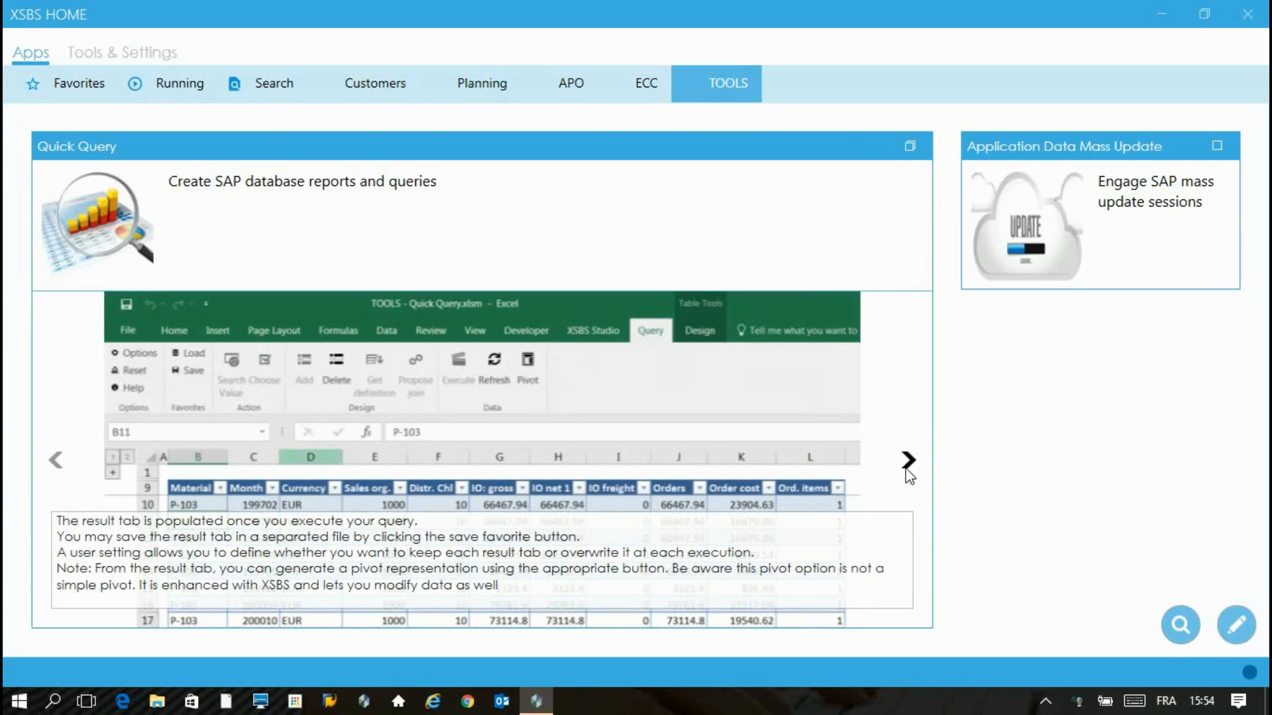
click(910, 146)
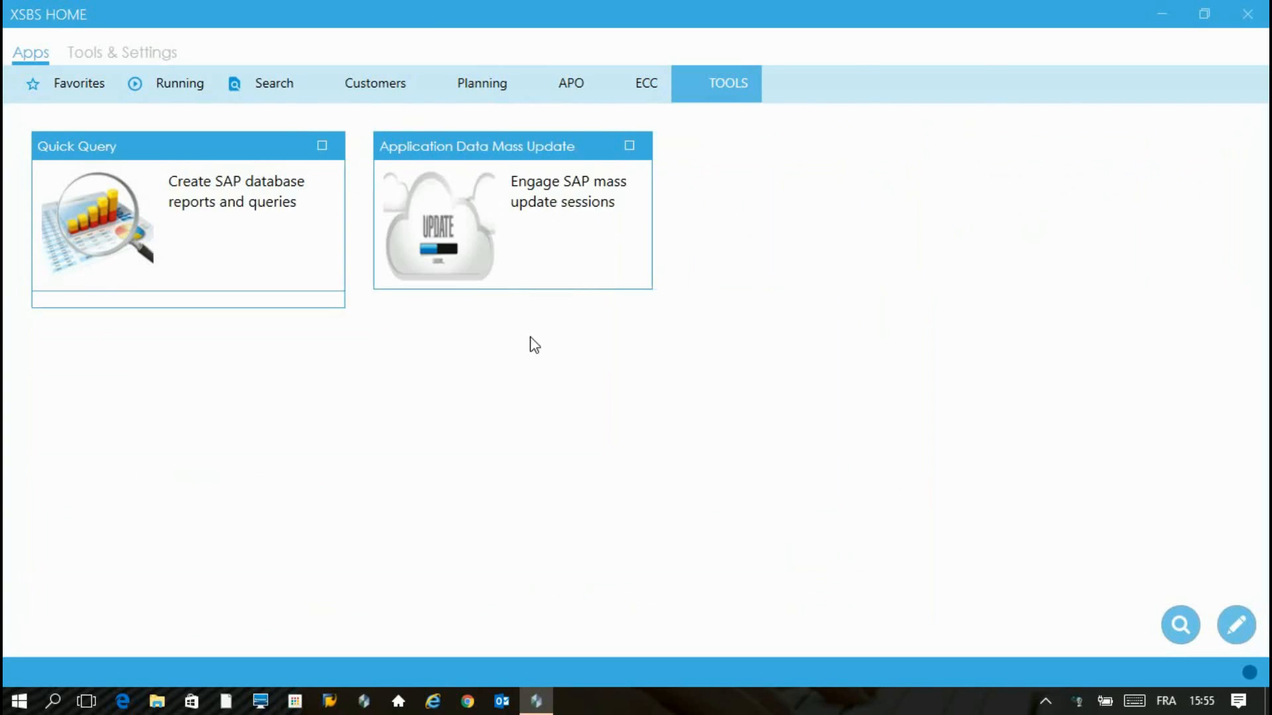
click(171, 229)
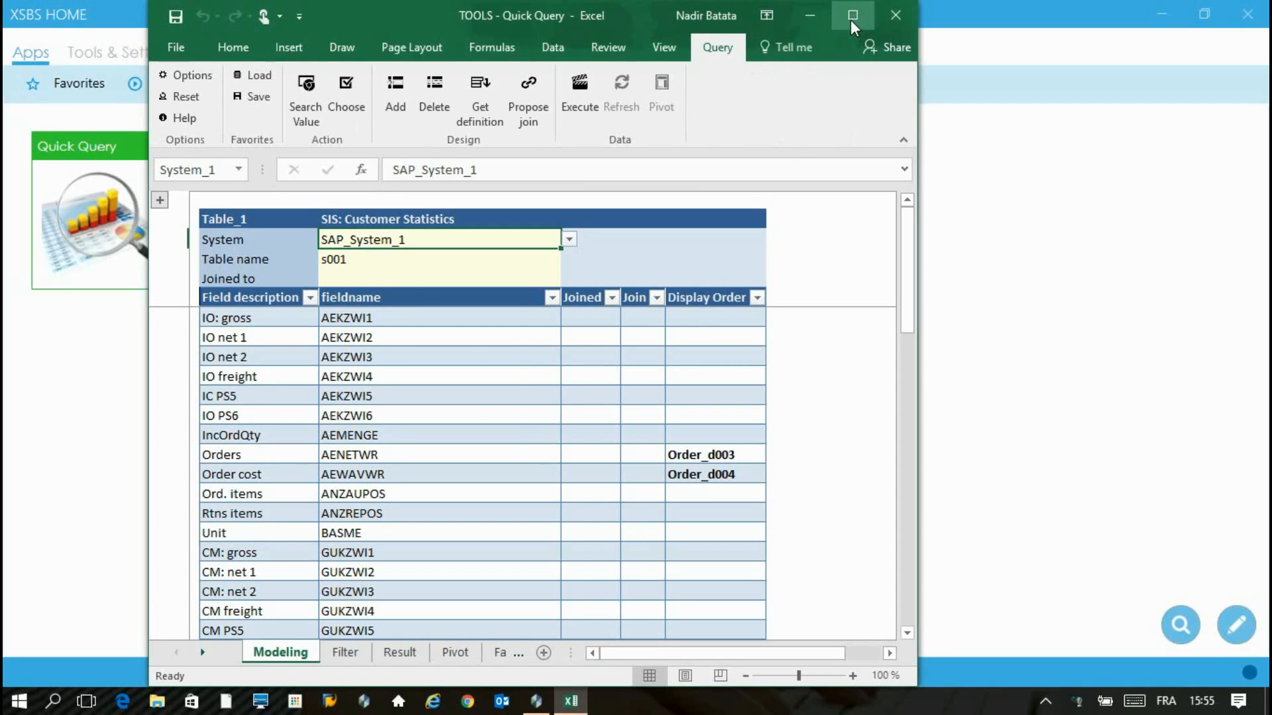
click(848, 16)
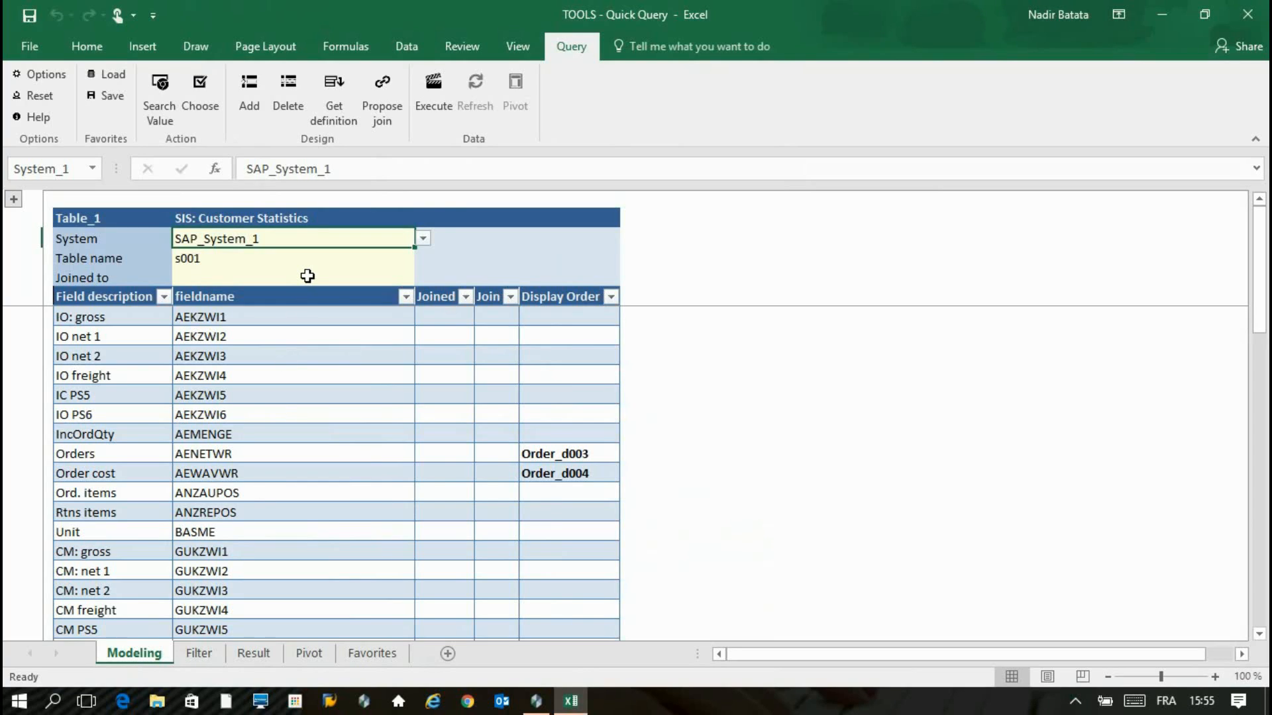
Examine the customer statistics table's fields on the Modeling sheet and the material selection on the Filter sheet.
click(249, 263)
drag(128, 339, 112, 494)
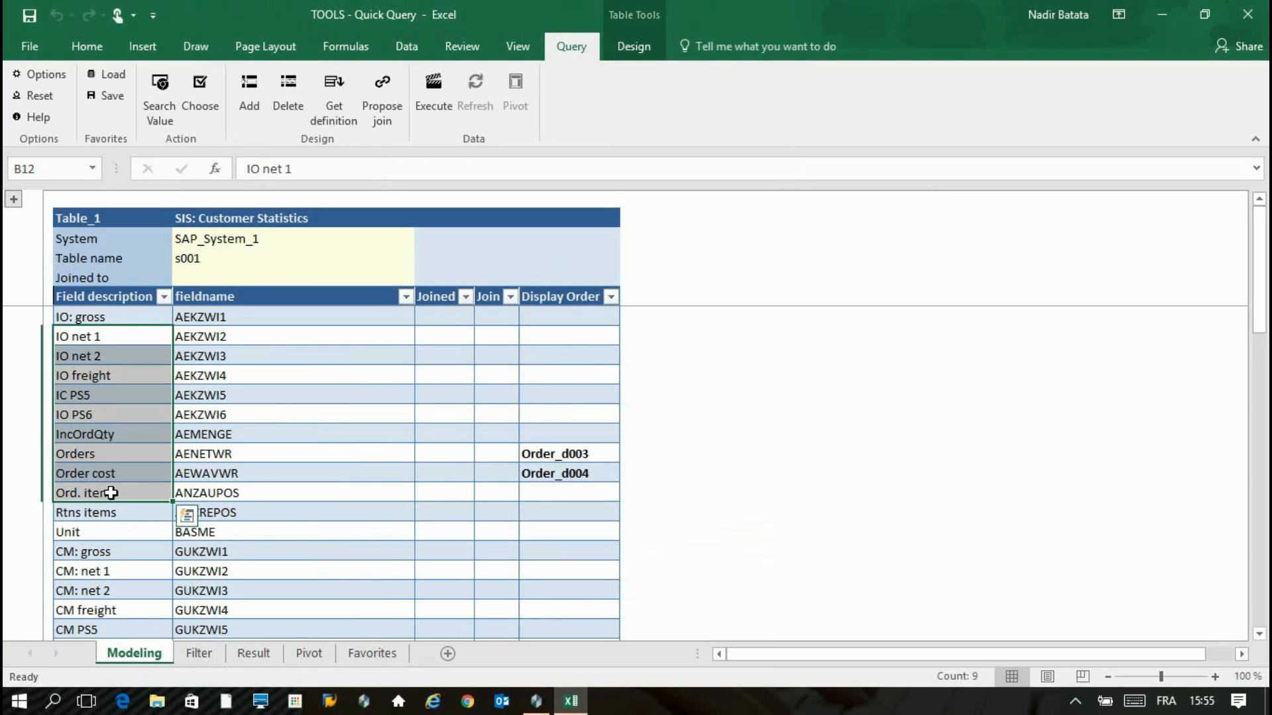
click(203, 654)
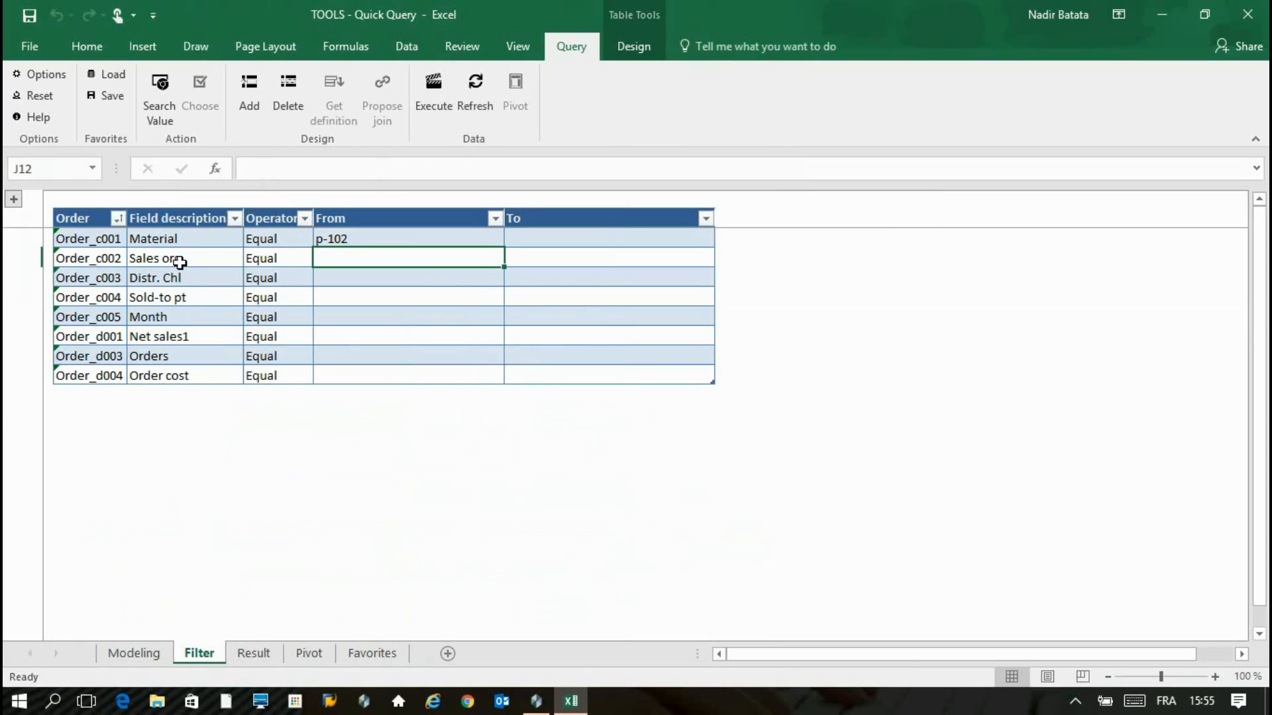
click(356, 240)
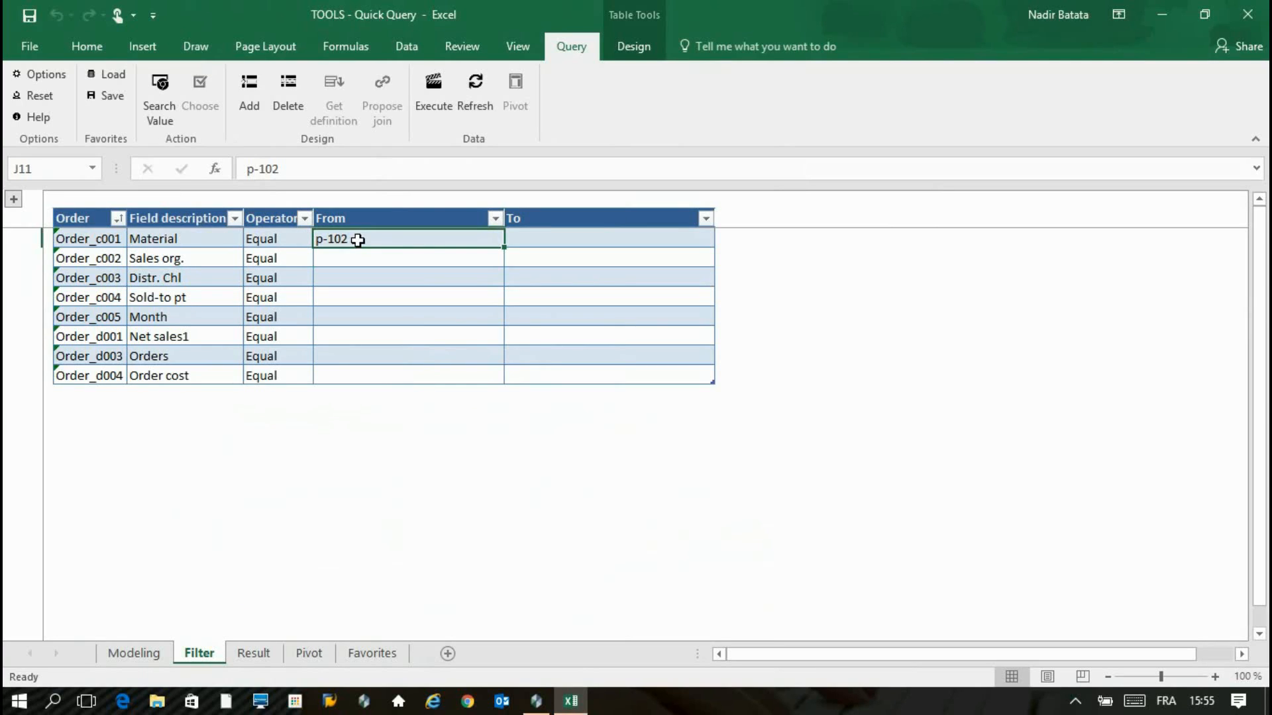
click(528, 241)
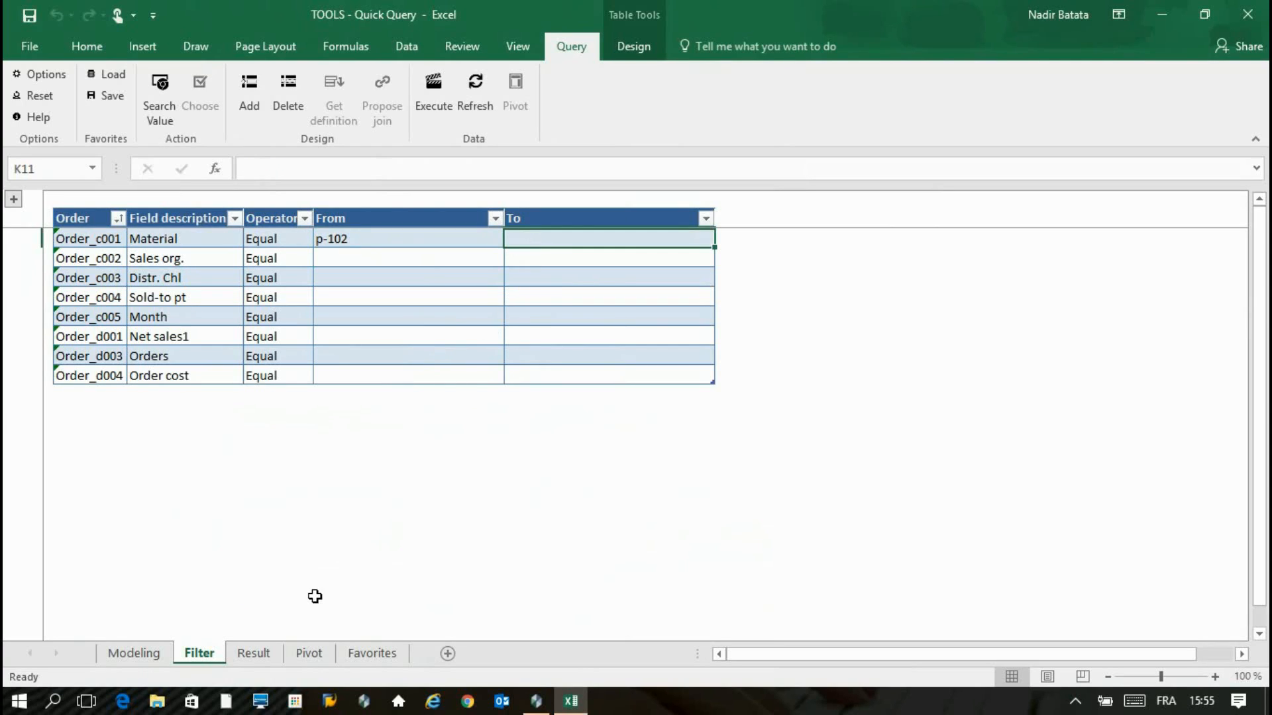
Review the material sales rows on the Result sheet and the empty report layout on the Pivot sheet.
click(255, 653)
scroll(303, 384, down, 10)
scroll(303, 384, down, 6)
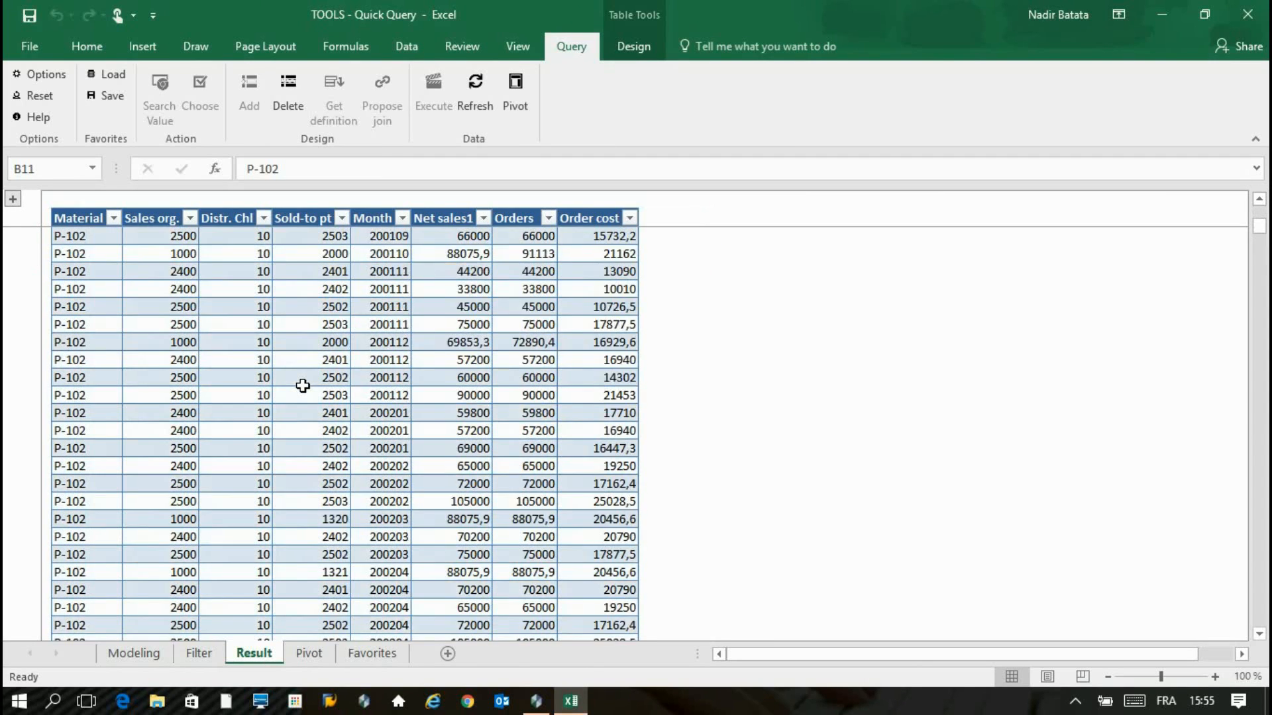
scroll(303, 386, up, 9)
scroll(303, 385, up, 3)
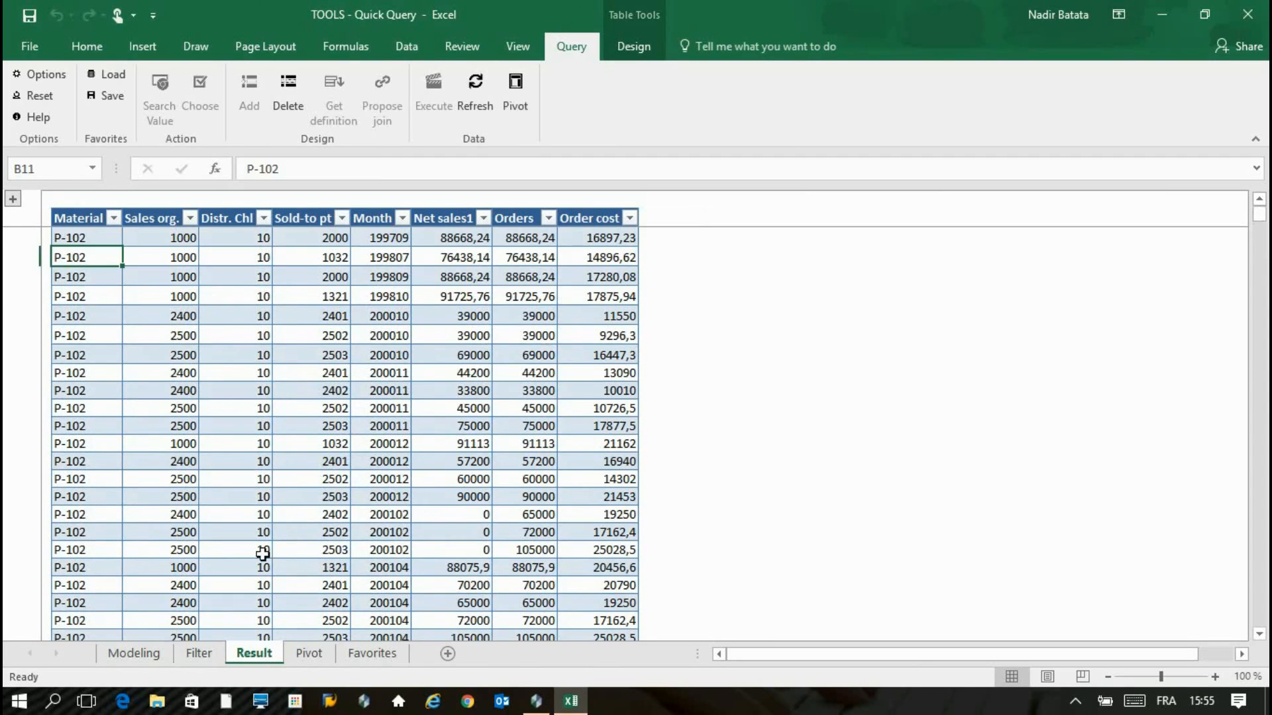
click(309, 653)
click(238, 352)
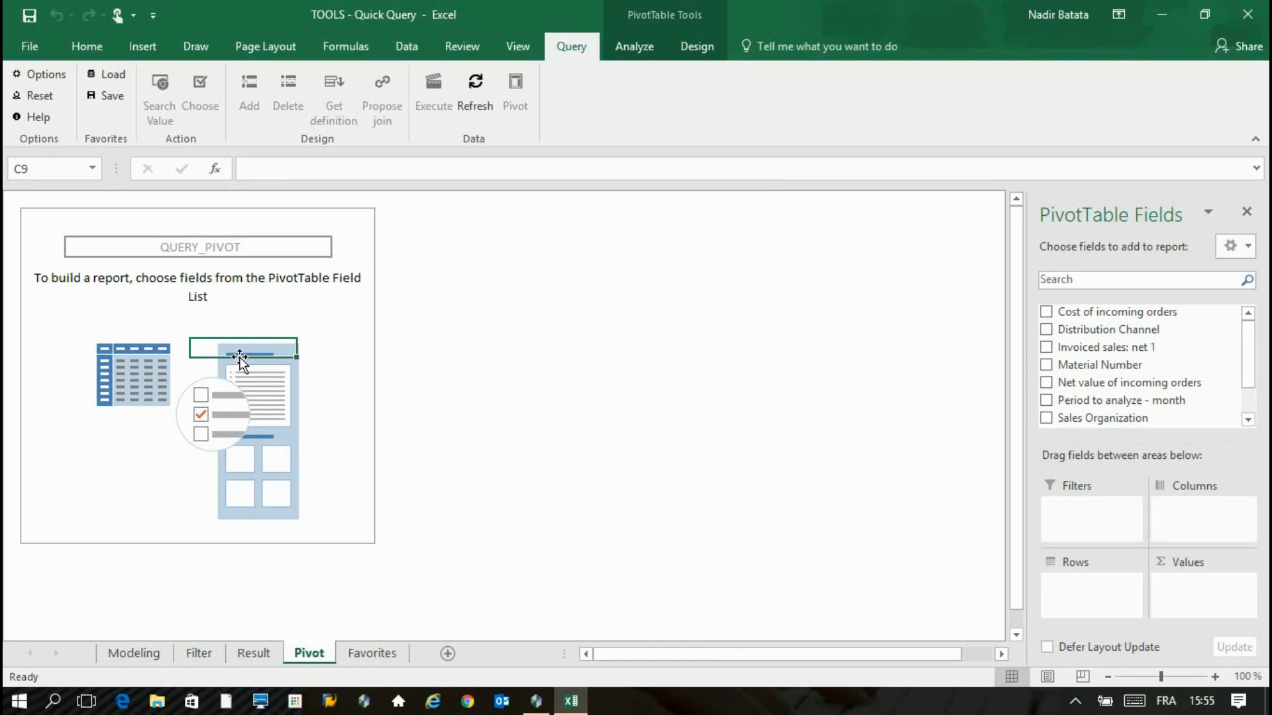
Inspect the saved queries on the Favorites sheet across to their filter and pivot paths.
click(383, 659)
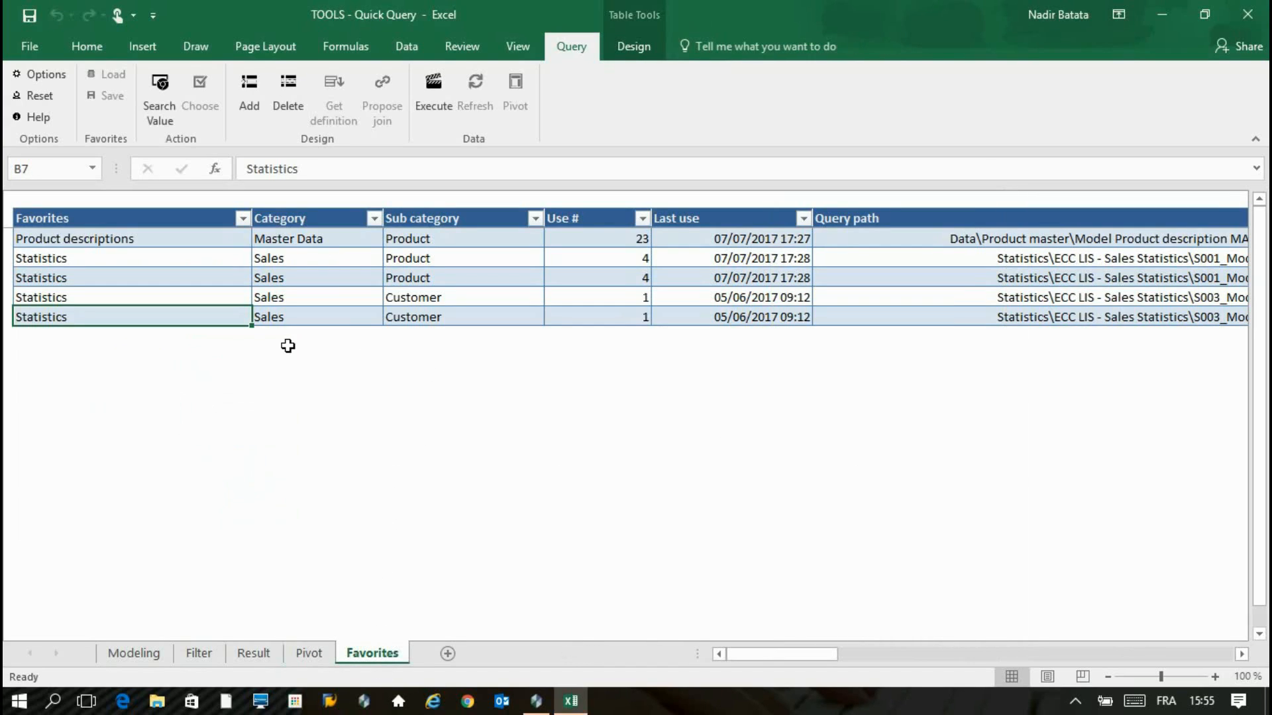
key(Right)
key(Right)
key(Right)
key(Right)
key(Right)
key(Right)
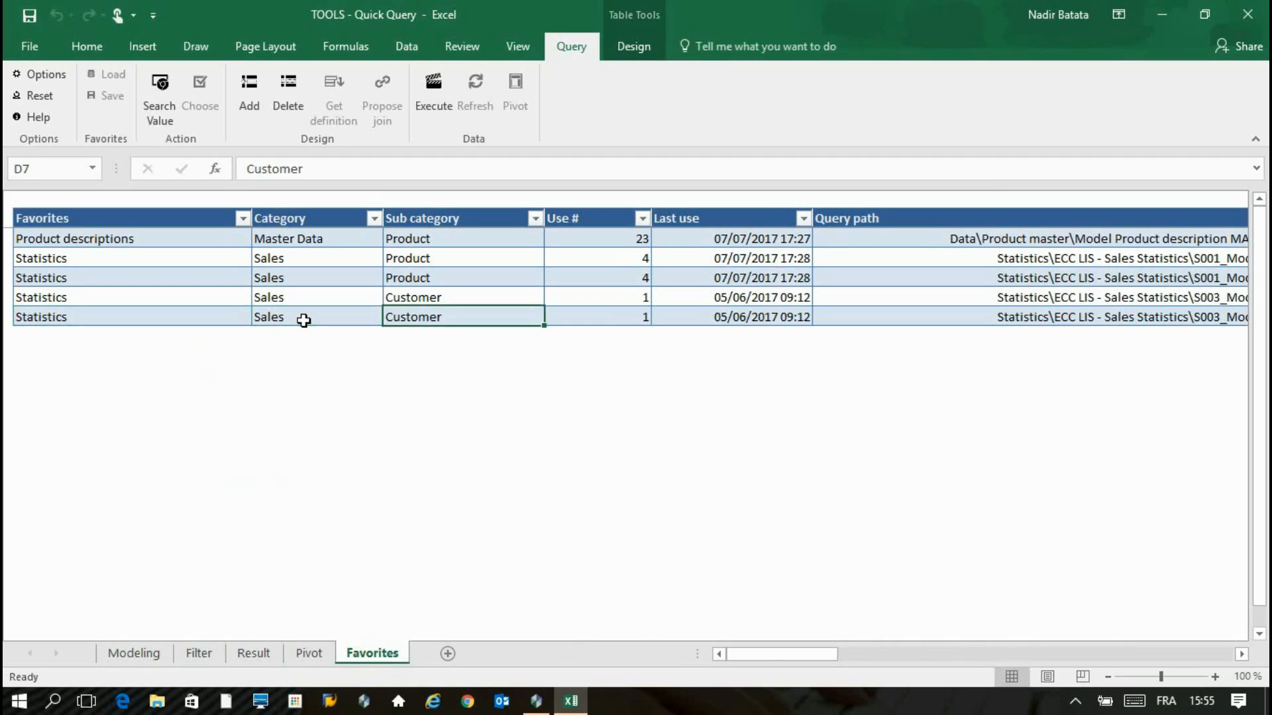
key(Right)
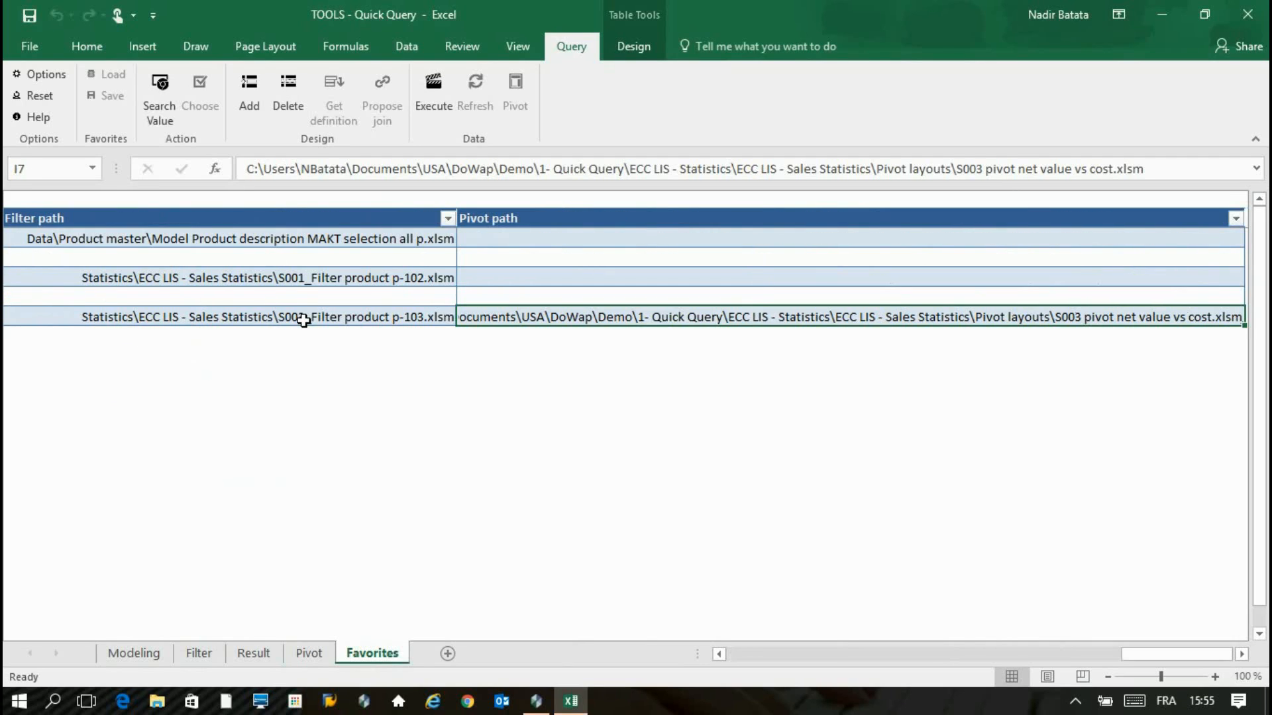
Reset the query on the Modeling sheet to clear the s001 table definition.
click(145, 654)
click(231, 357)
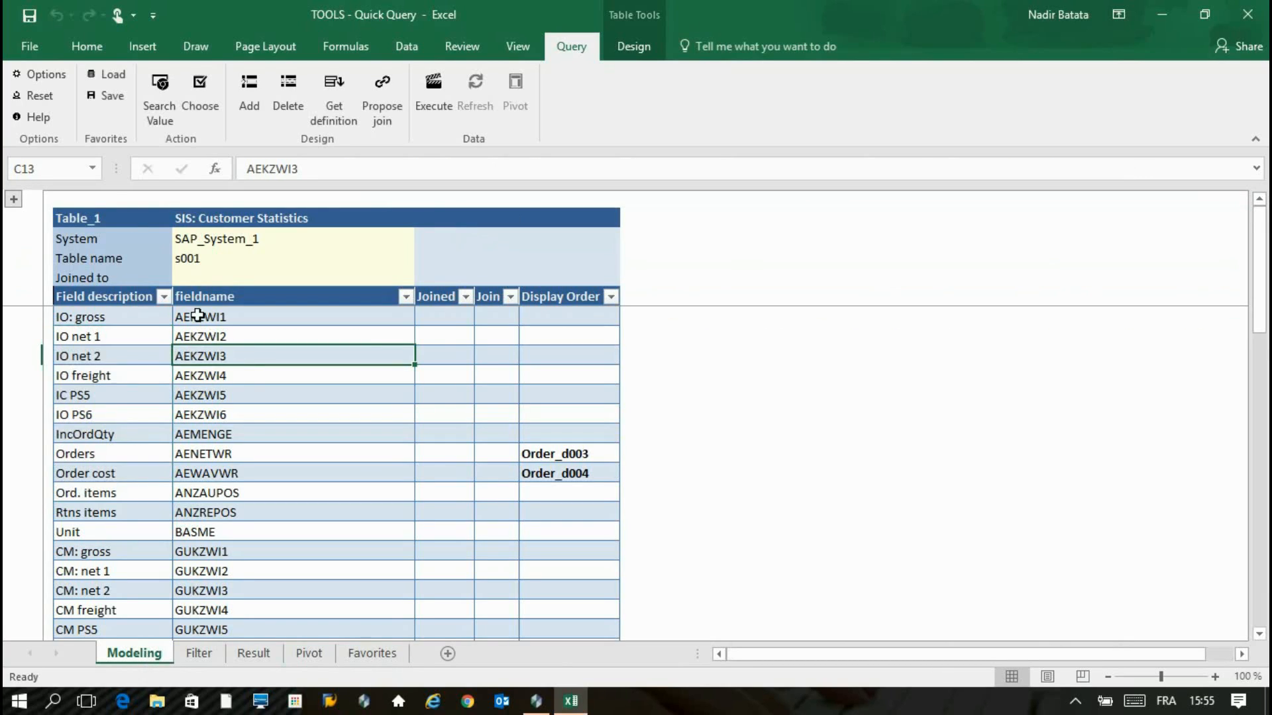
click(41, 96)
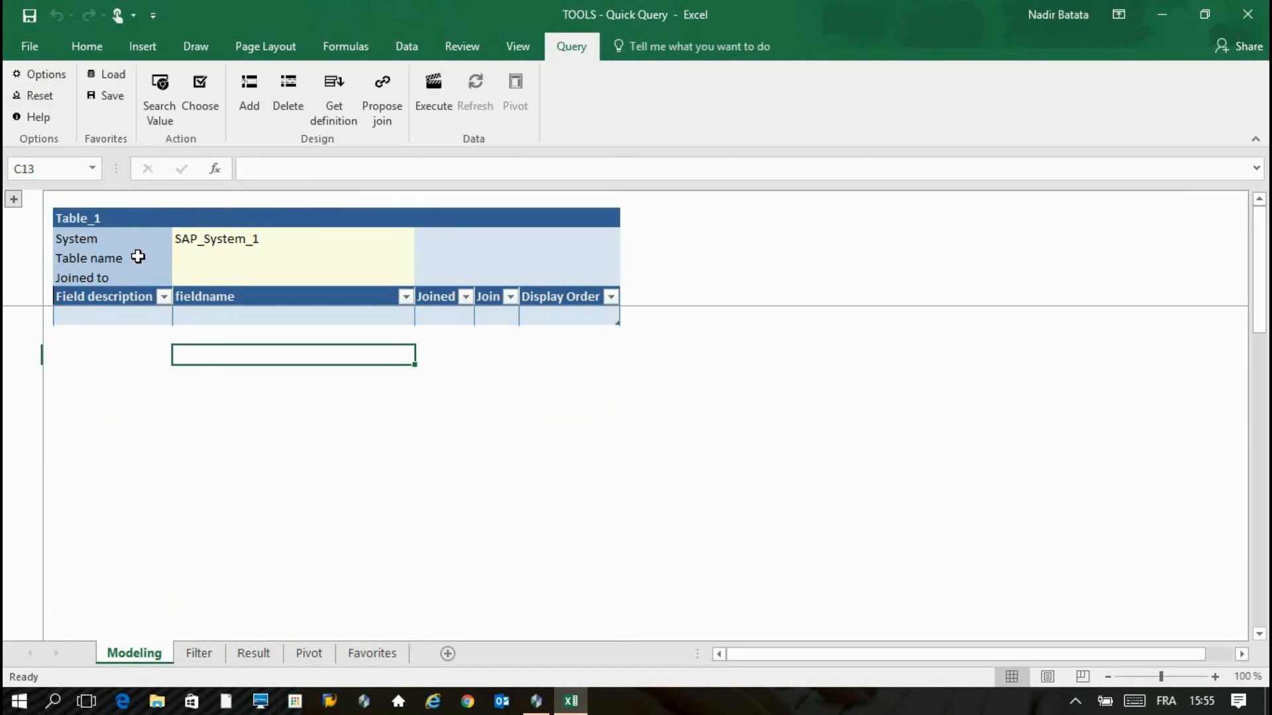
Keep SAP_System_1 as the system and set Table_1's table name to MAKT.
click(343, 242)
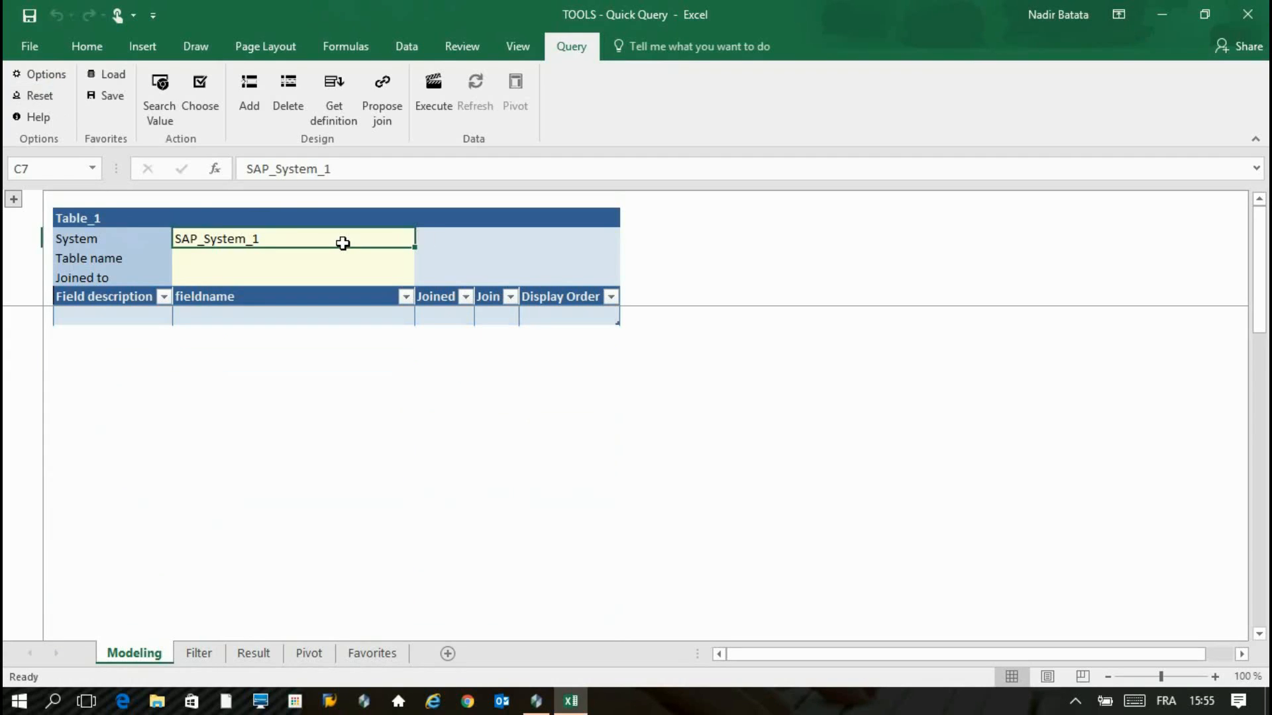
click(422, 238)
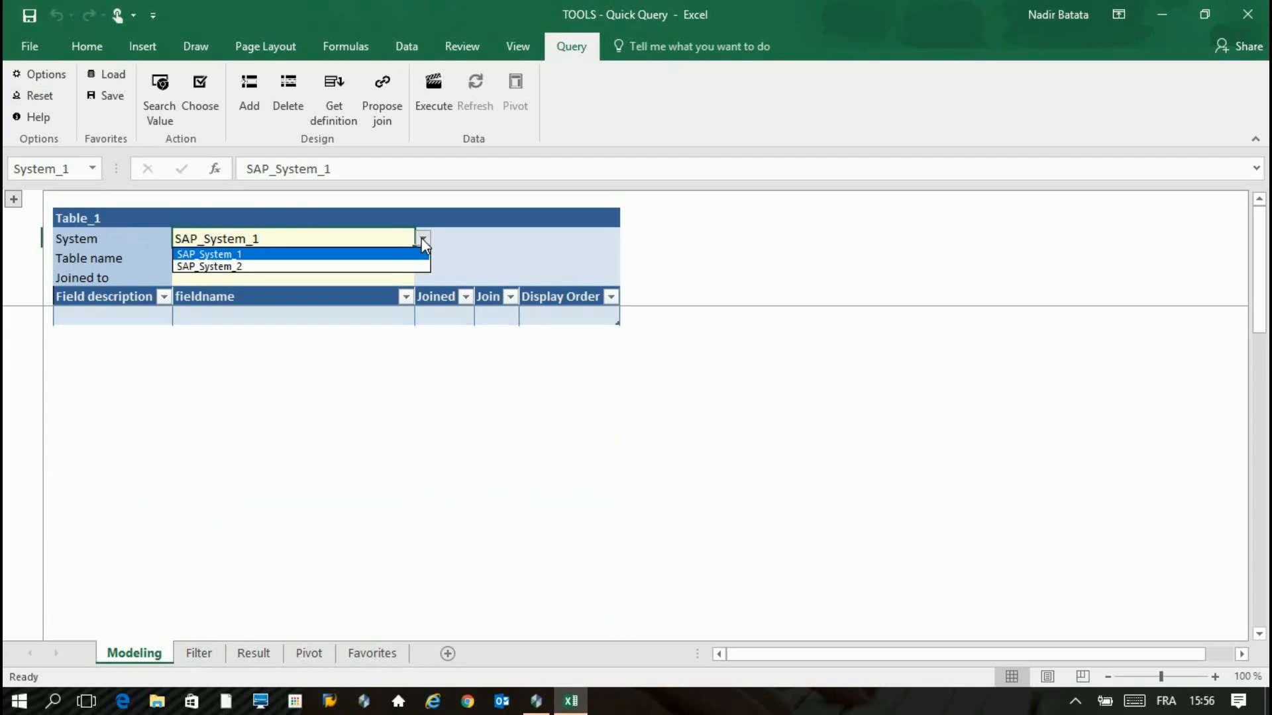
click(422, 238)
click(359, 259)
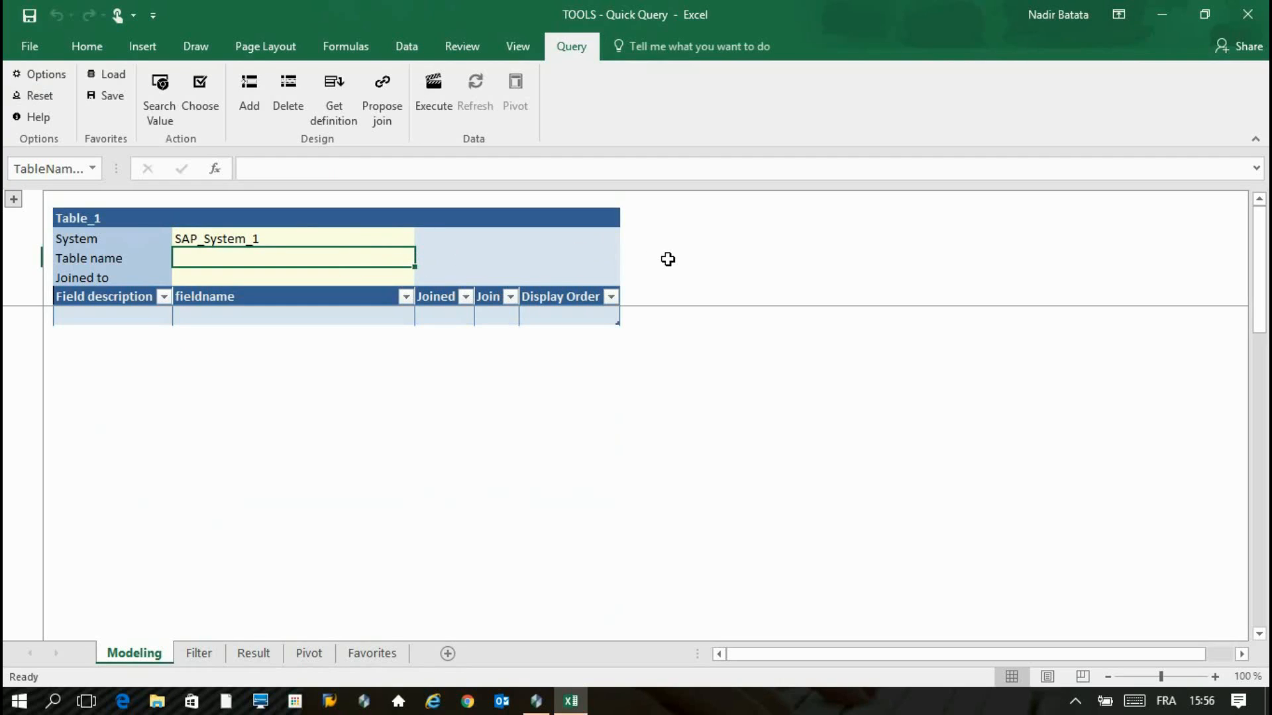
text(MAKT)
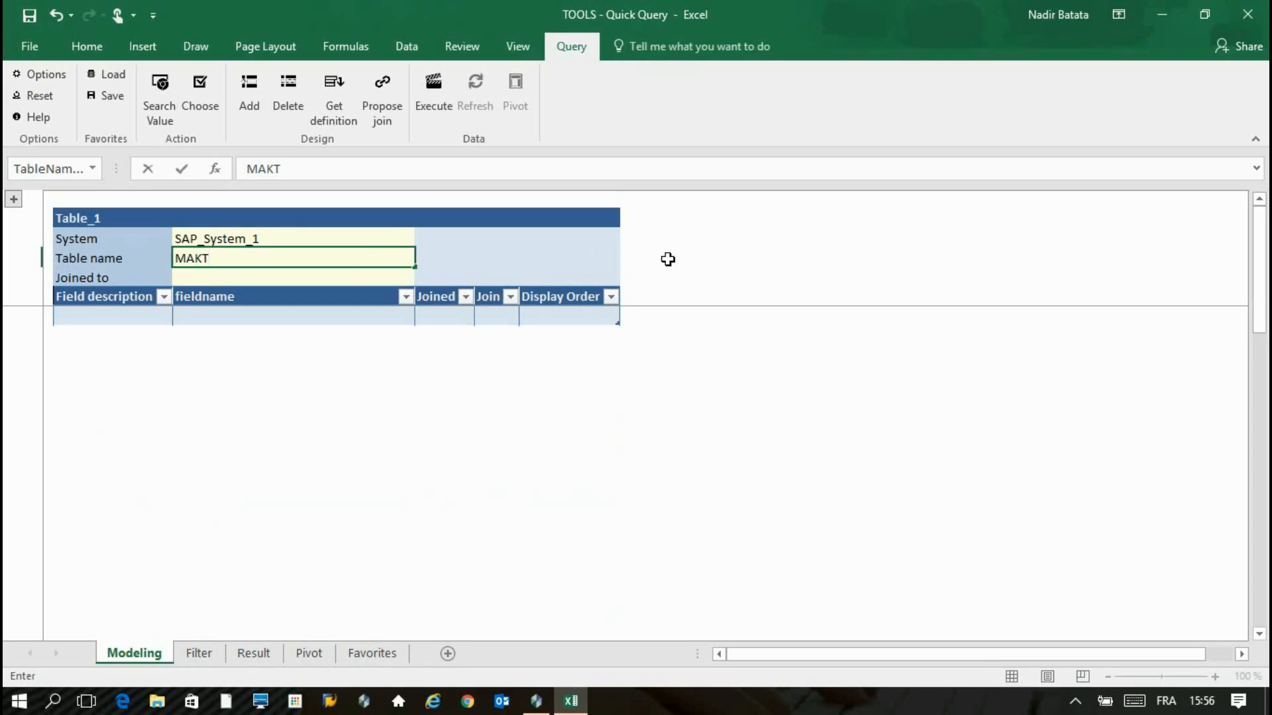
key(Return)
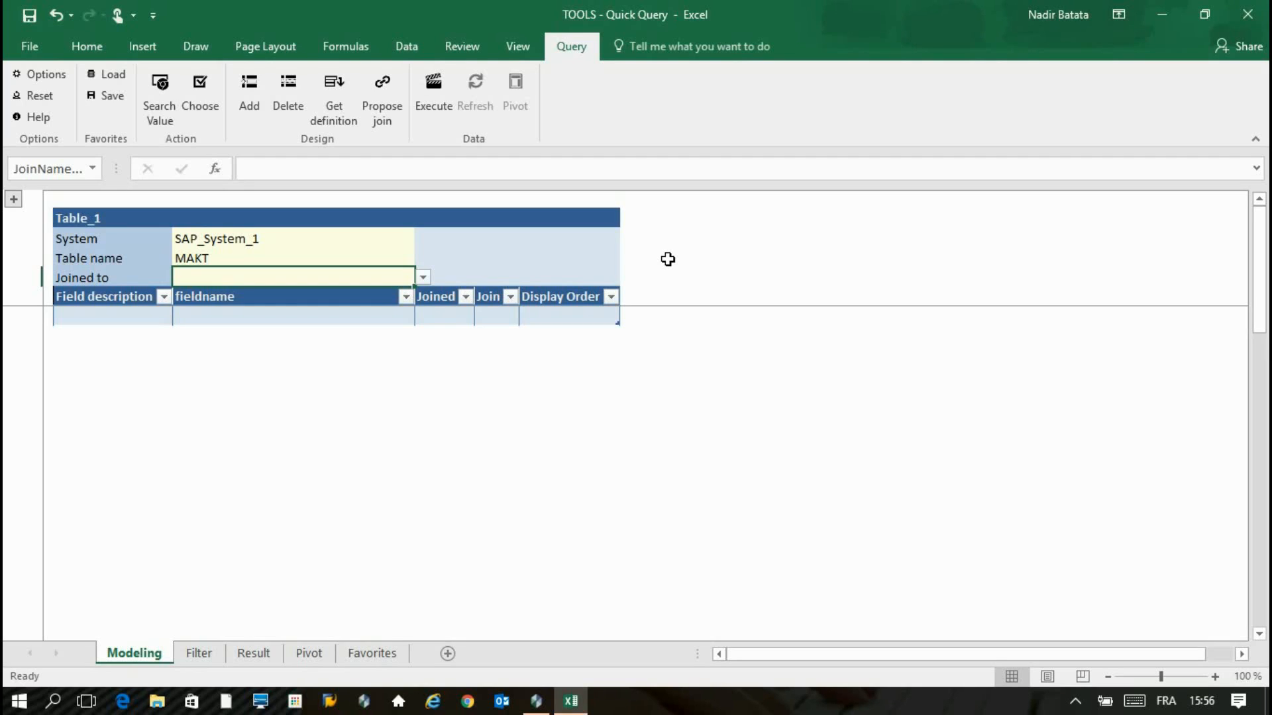
Get the MAKT definition from SAP, entering the account password with Remember password enabled, and return to the Excel workbook.
click(344, 121)
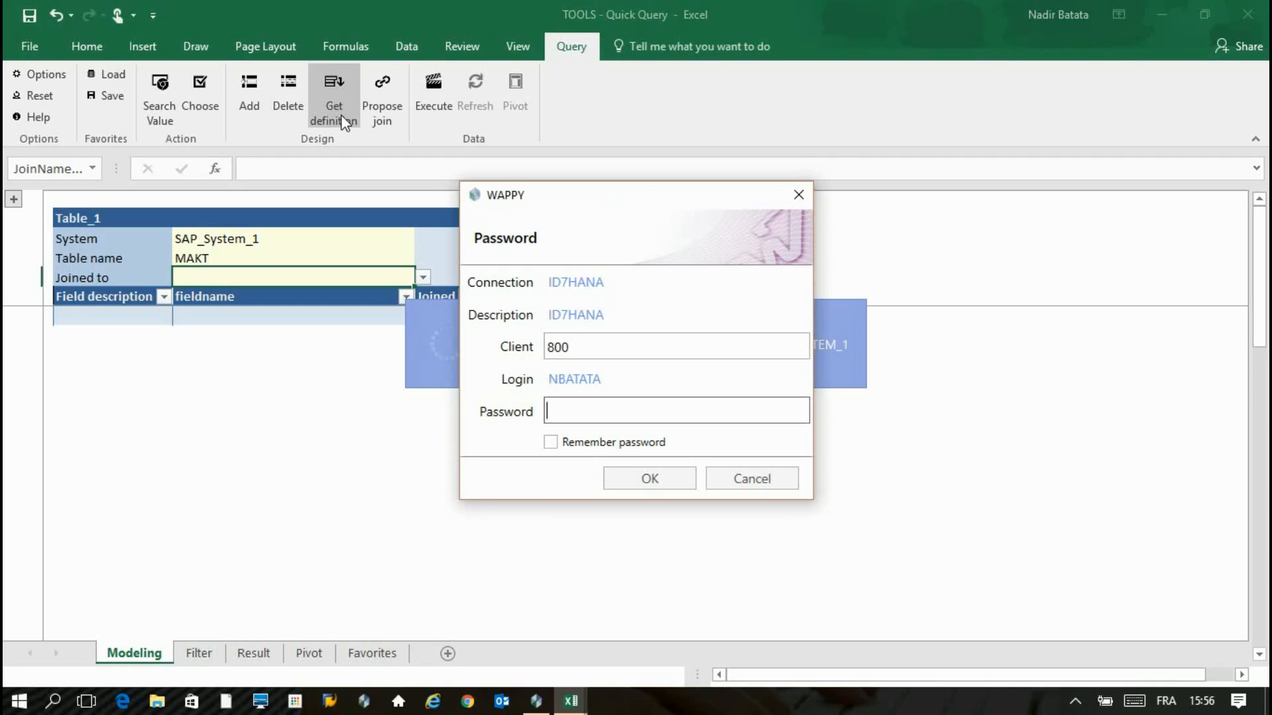
text(*********)
click(550, 442)
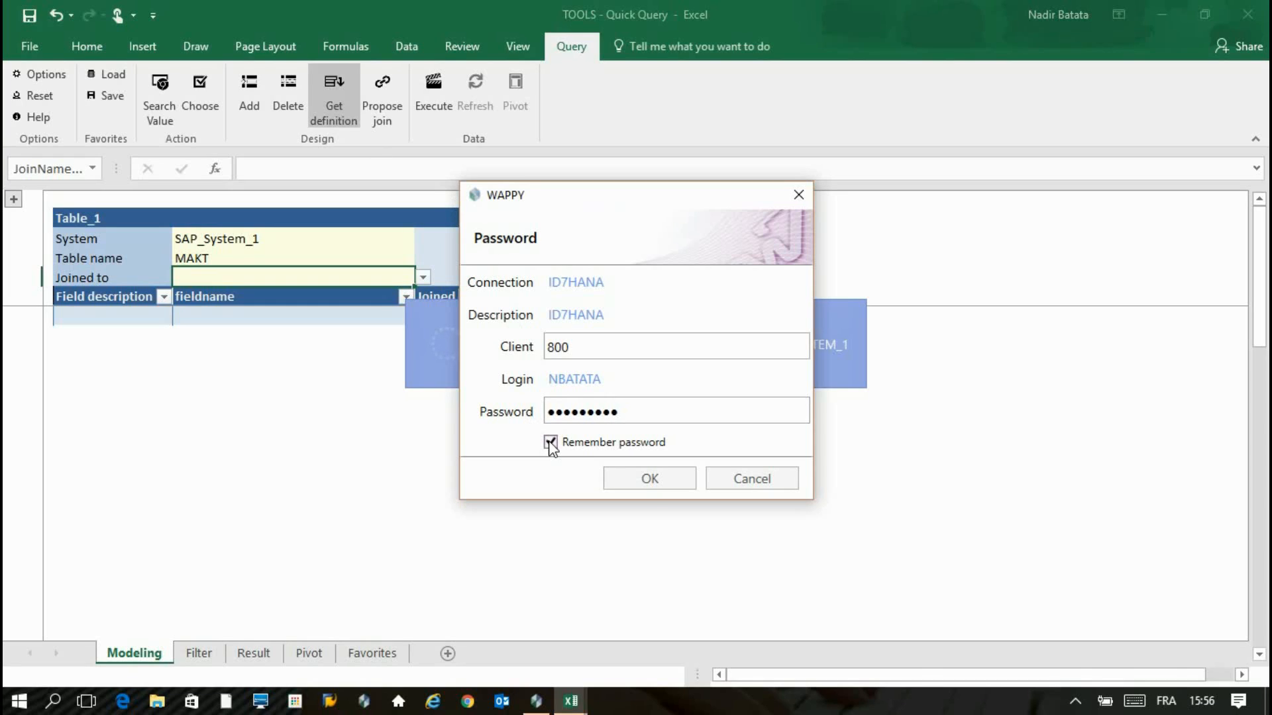
click(651, 479)
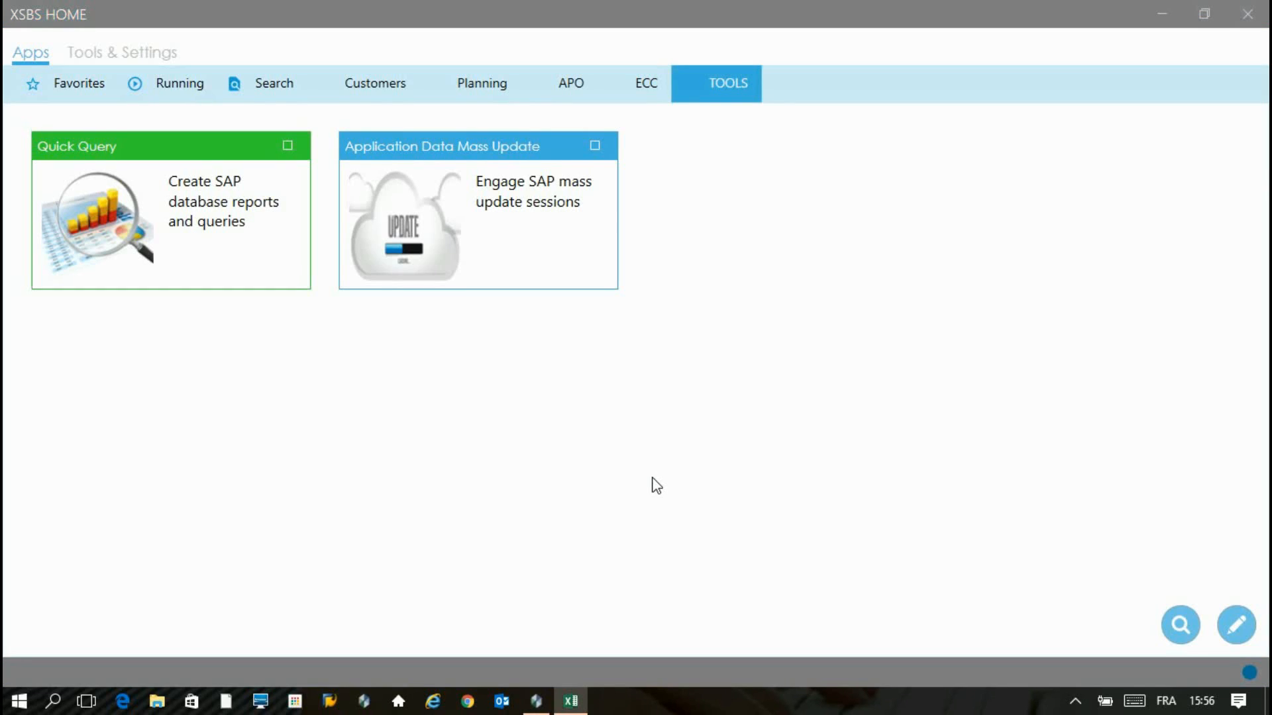
key(alt+Tab)
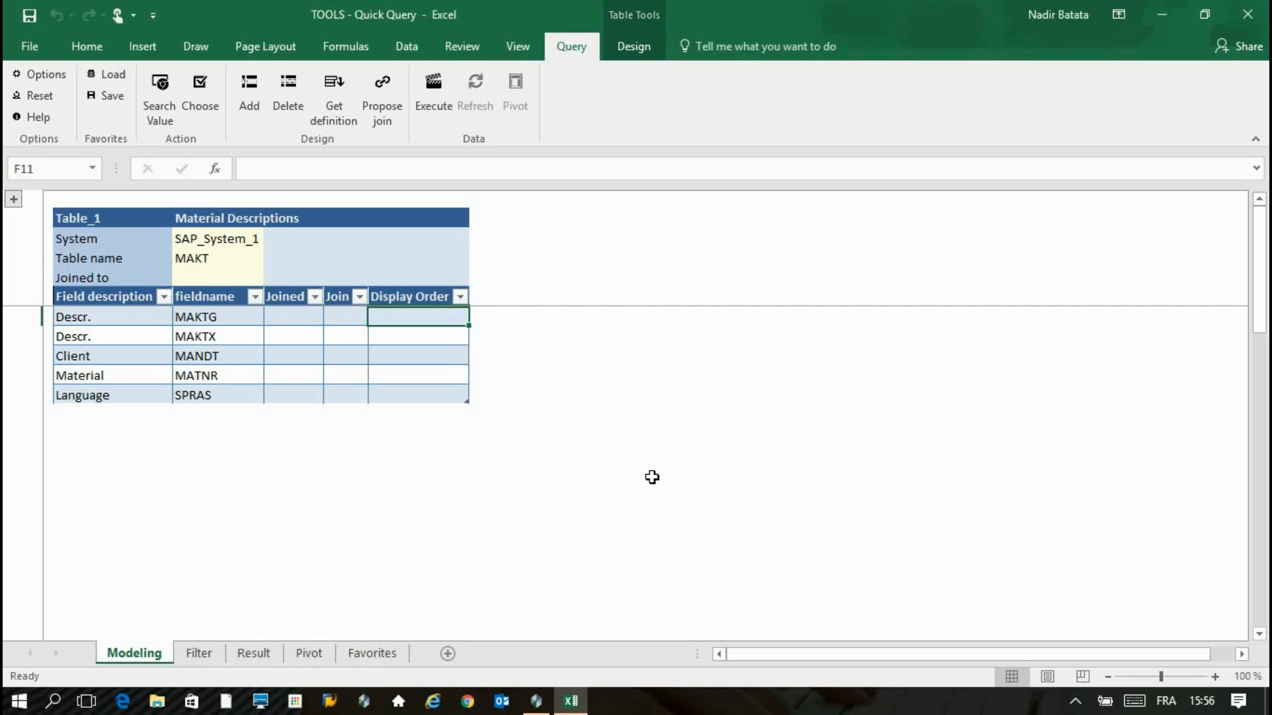
Set the display order to 1 for MATNR, 2 for SPRAS and 3 for MAKTX.
drag(177, 316, 194, 398)
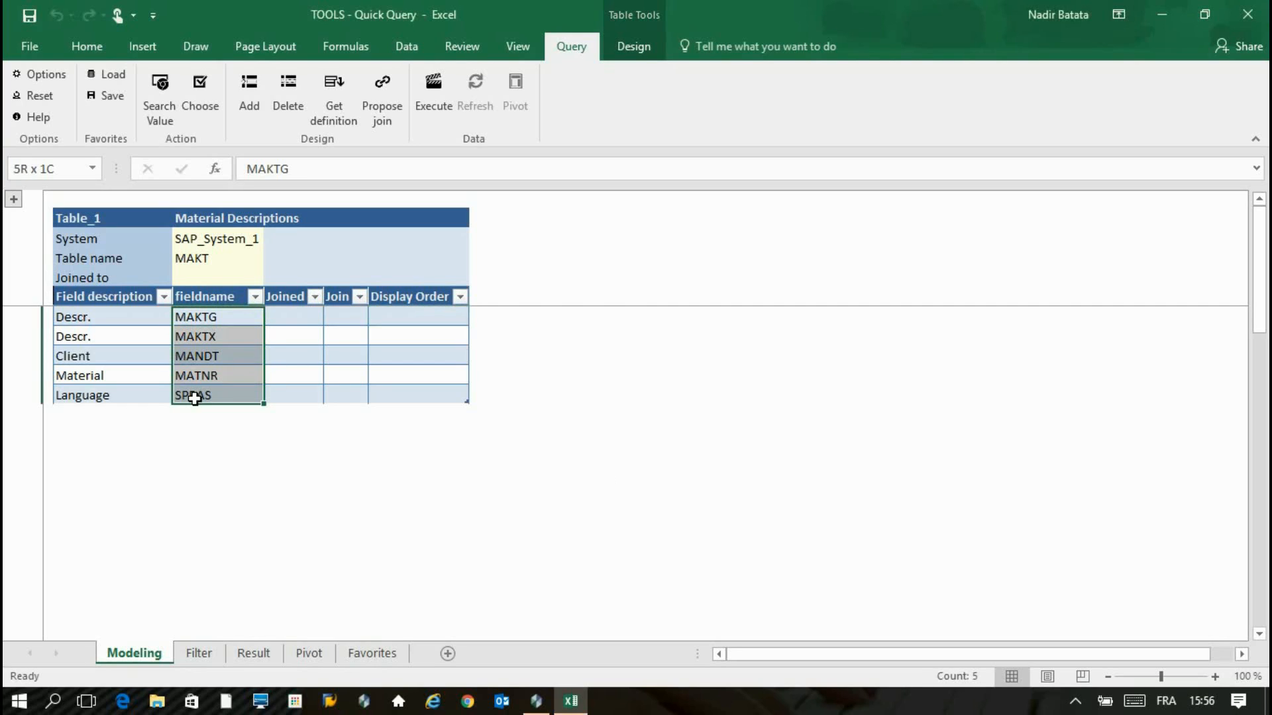
click(434, 396)
click(427, 375)
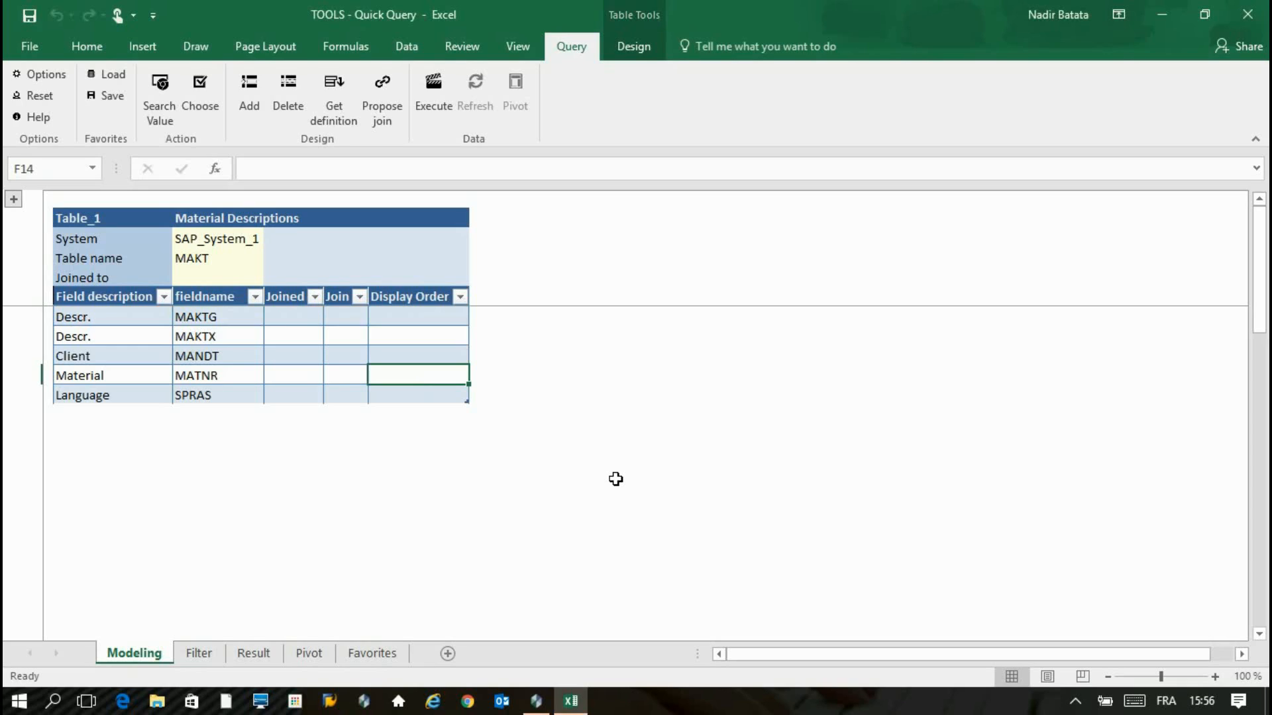
text(1)
key(Return)
text(2)
key(Up)
key(Up)
key(Up)
key(F2)
text(3)
key(shift+Down)
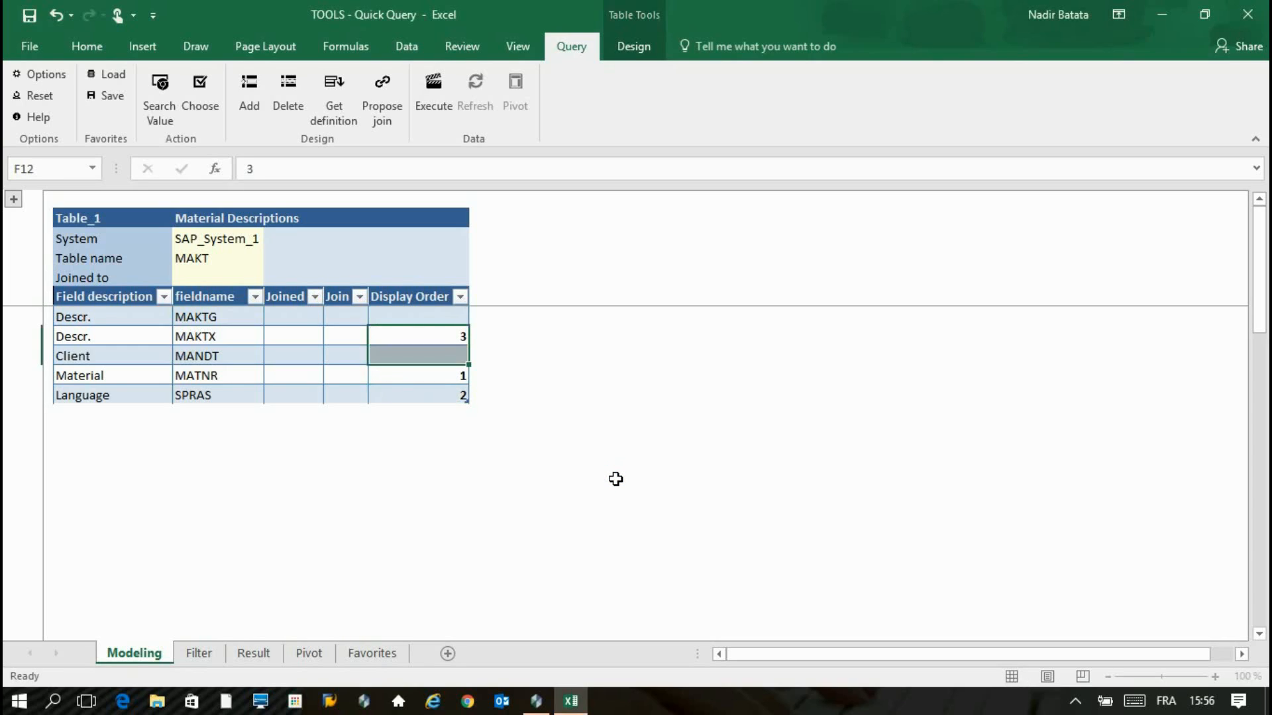
Sort the MAKT fields by display order, largest to smallest.
click(460, 296)
click(443, 340)
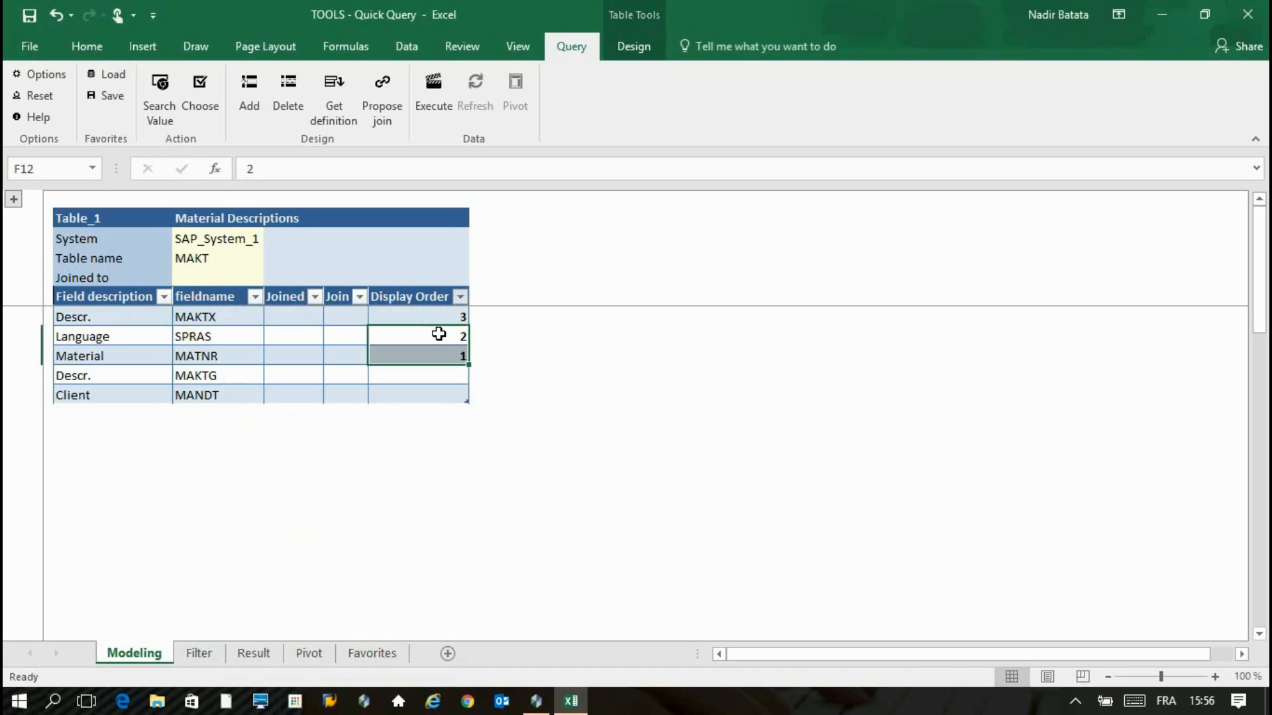
click(437, 377)
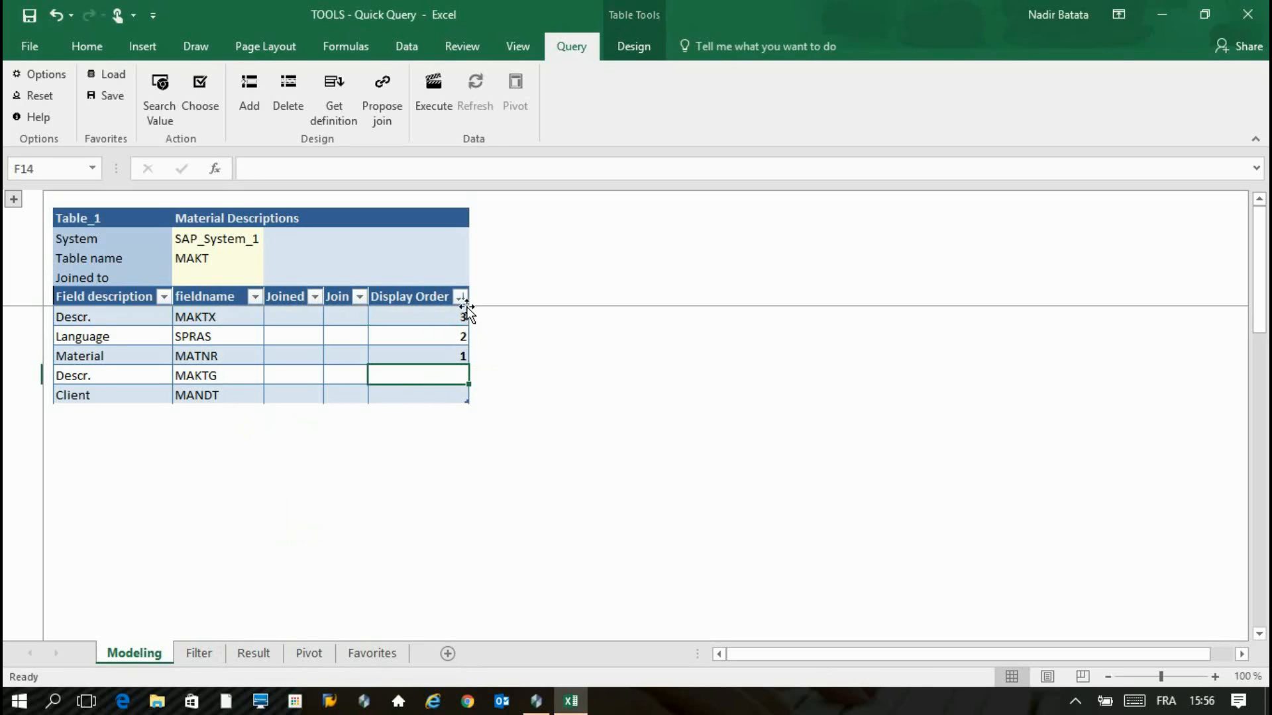
Proceed from the MAKT model to its filter criteria and set Material to p* and Language to E in the From column.
click(429, 98)
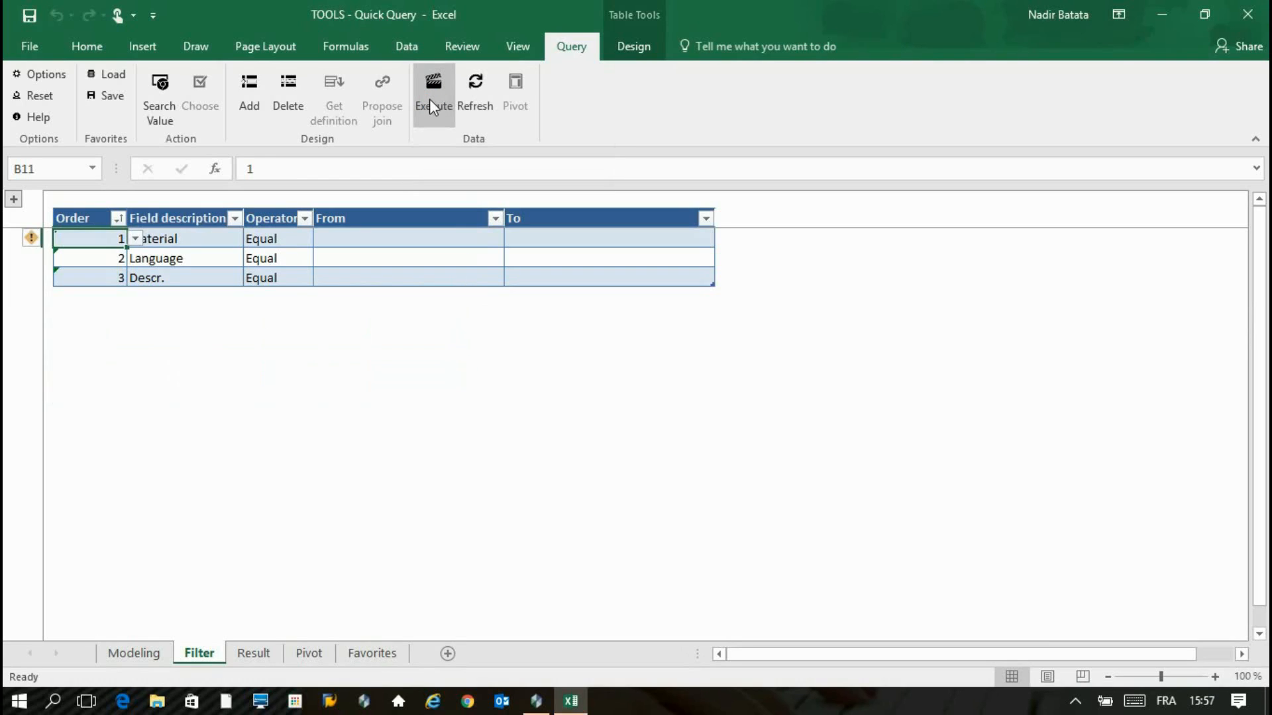
click(185, 260)
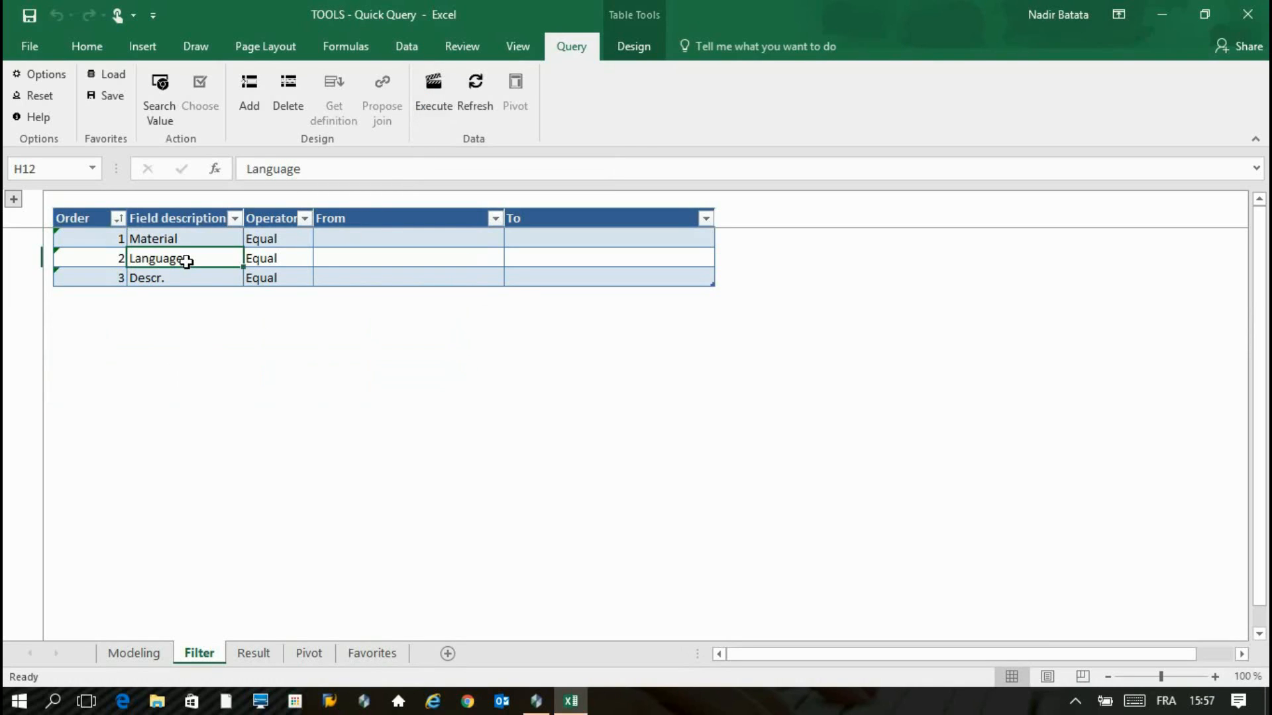
click(361, 256)
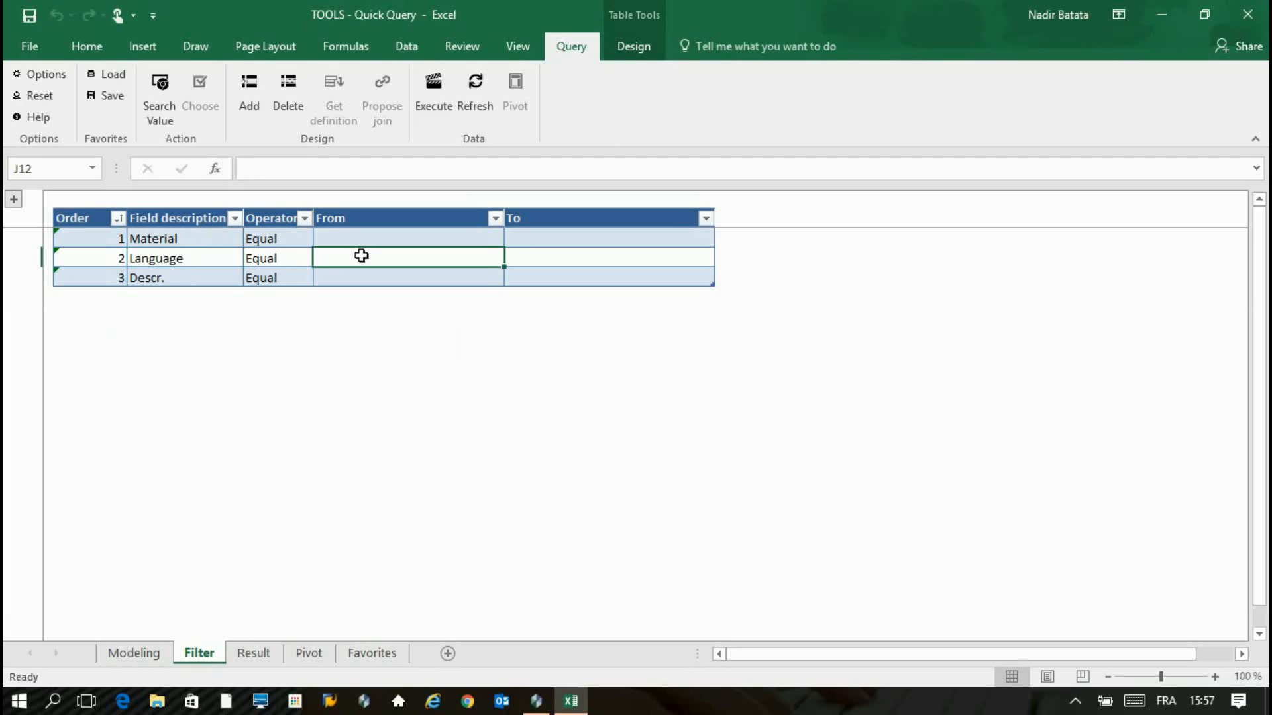
click(364, 236)
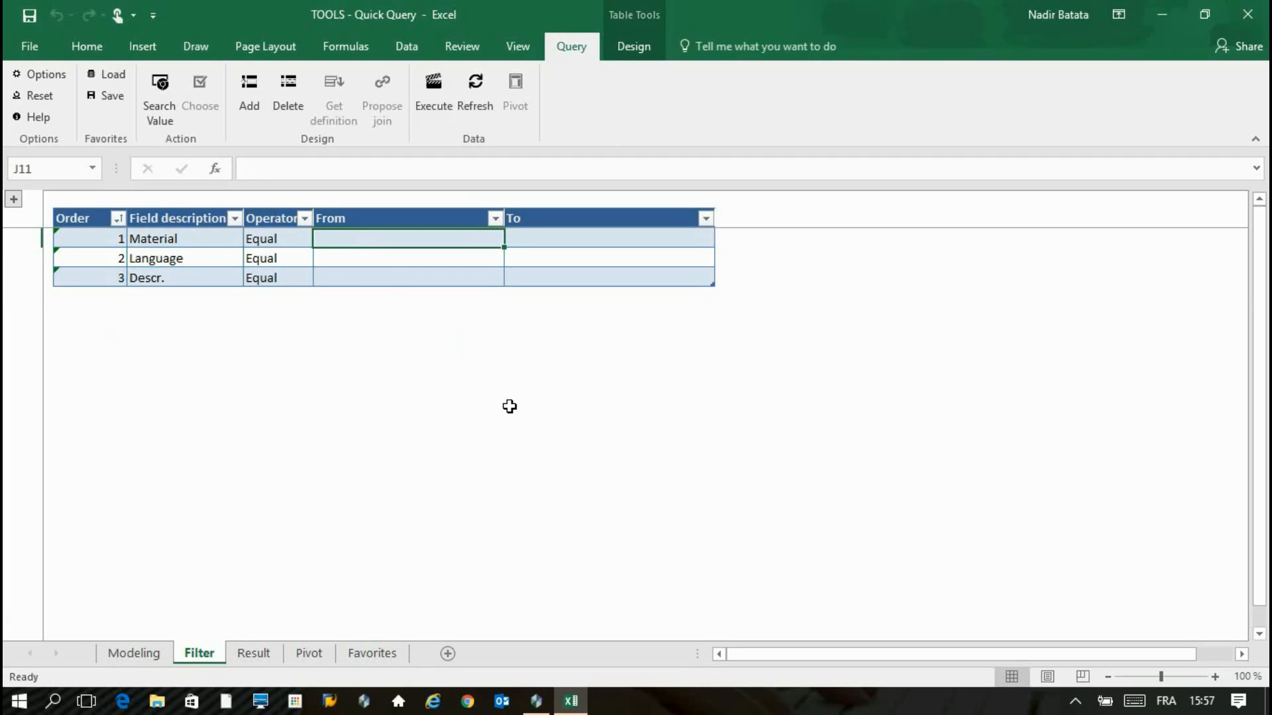
text(p*)
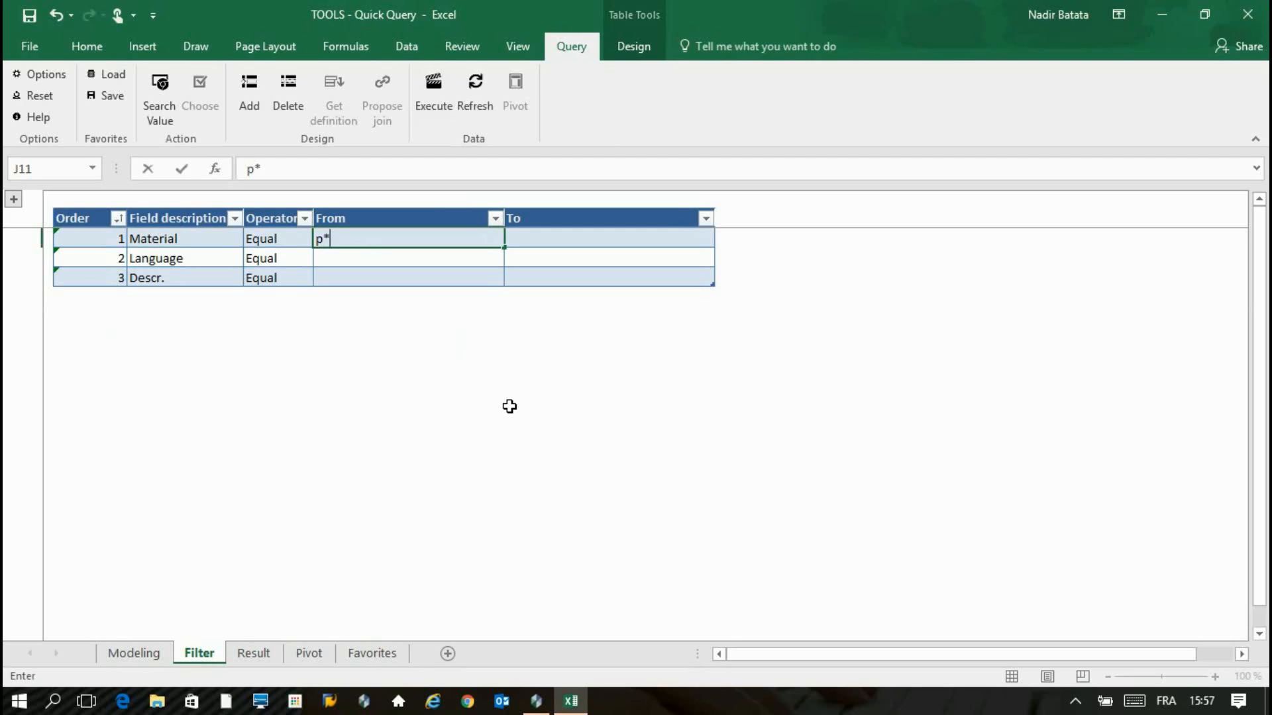
key(Return)
text(E)
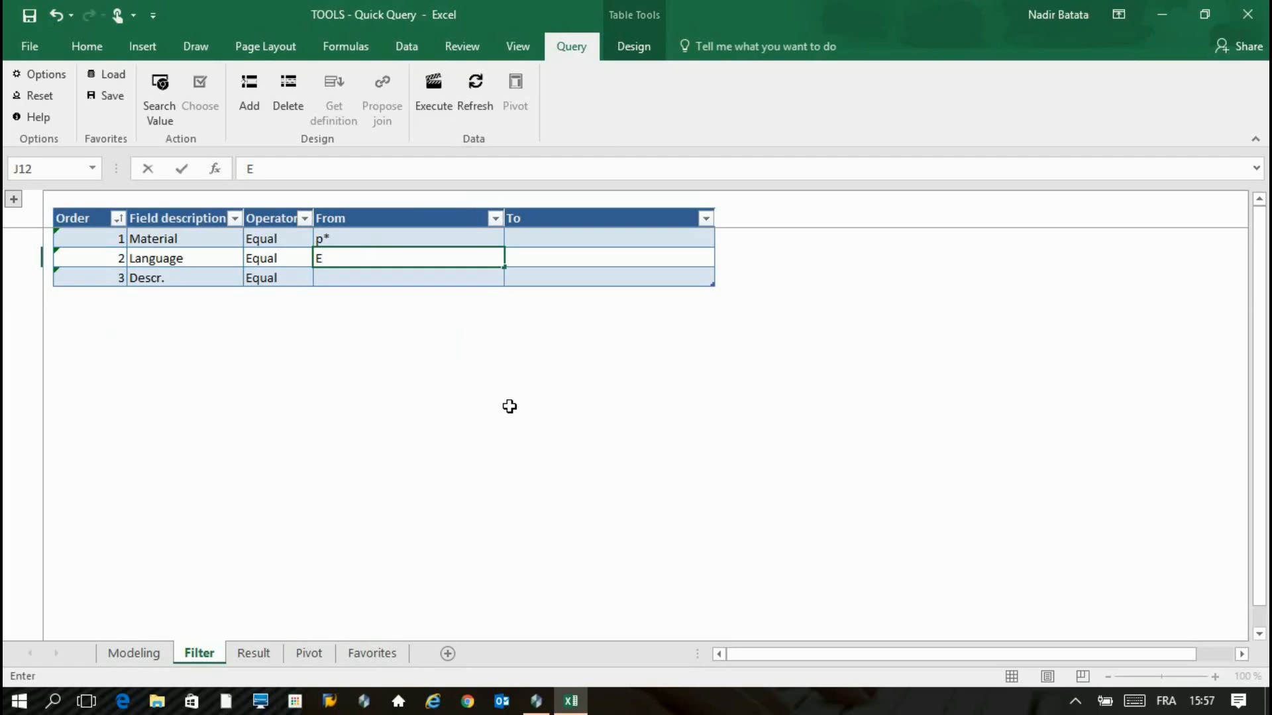
key(Return)
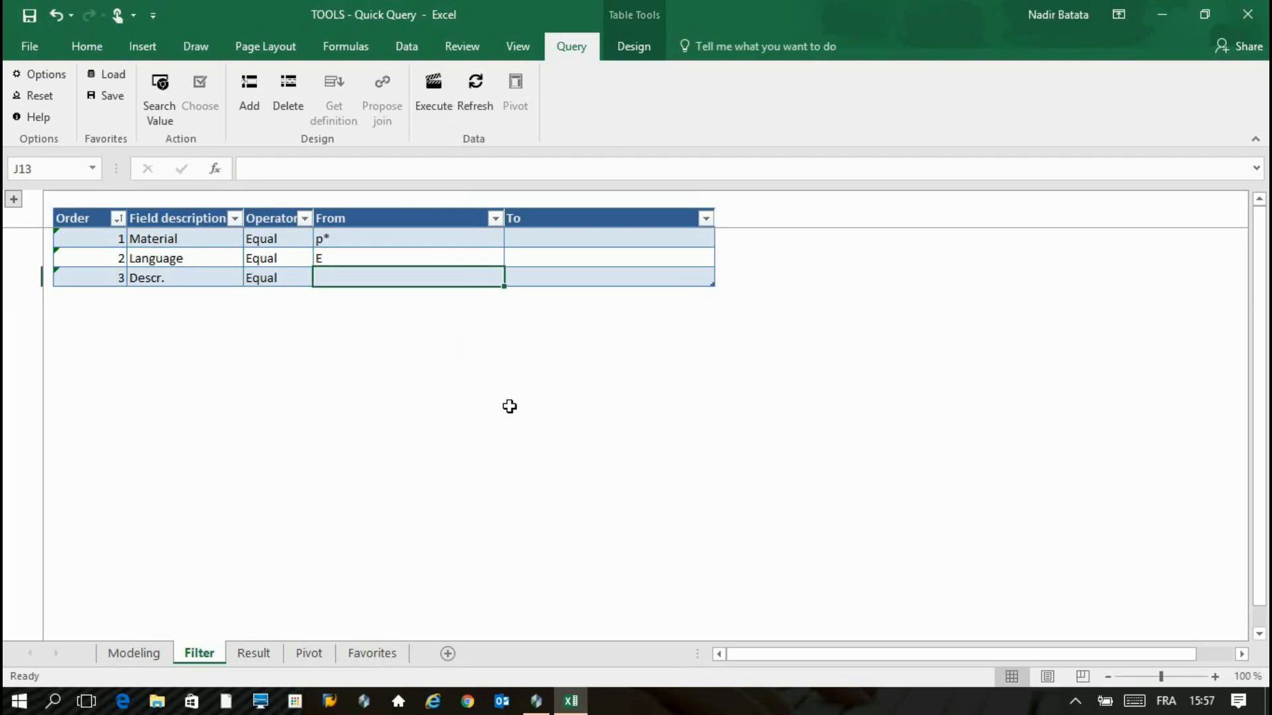
Execute the filtered MAKT query and look through the returned material list.
click(435, 100)
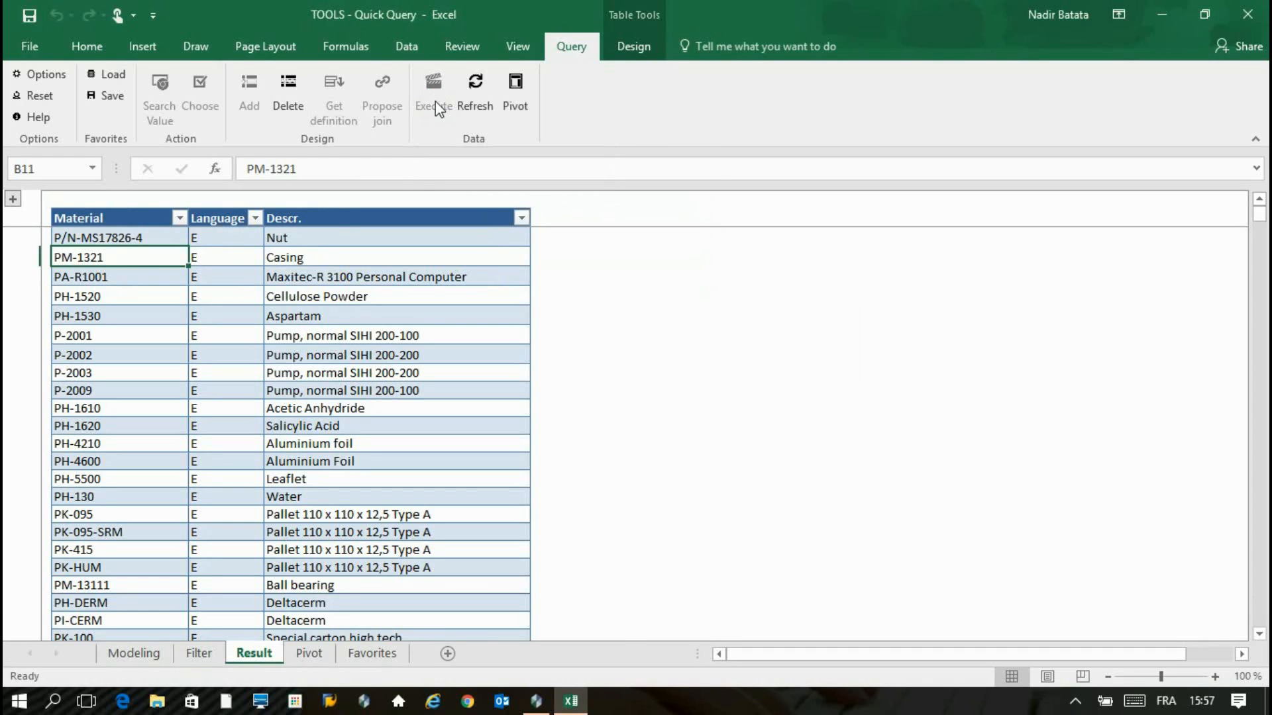
scroll(238, 306, down, 2)
scroll(238, 306, down, 10)
scroll(238, 306, up, 12)
Sort the query result by Material from A to Z.
click(107, 236)
click(178, 218)
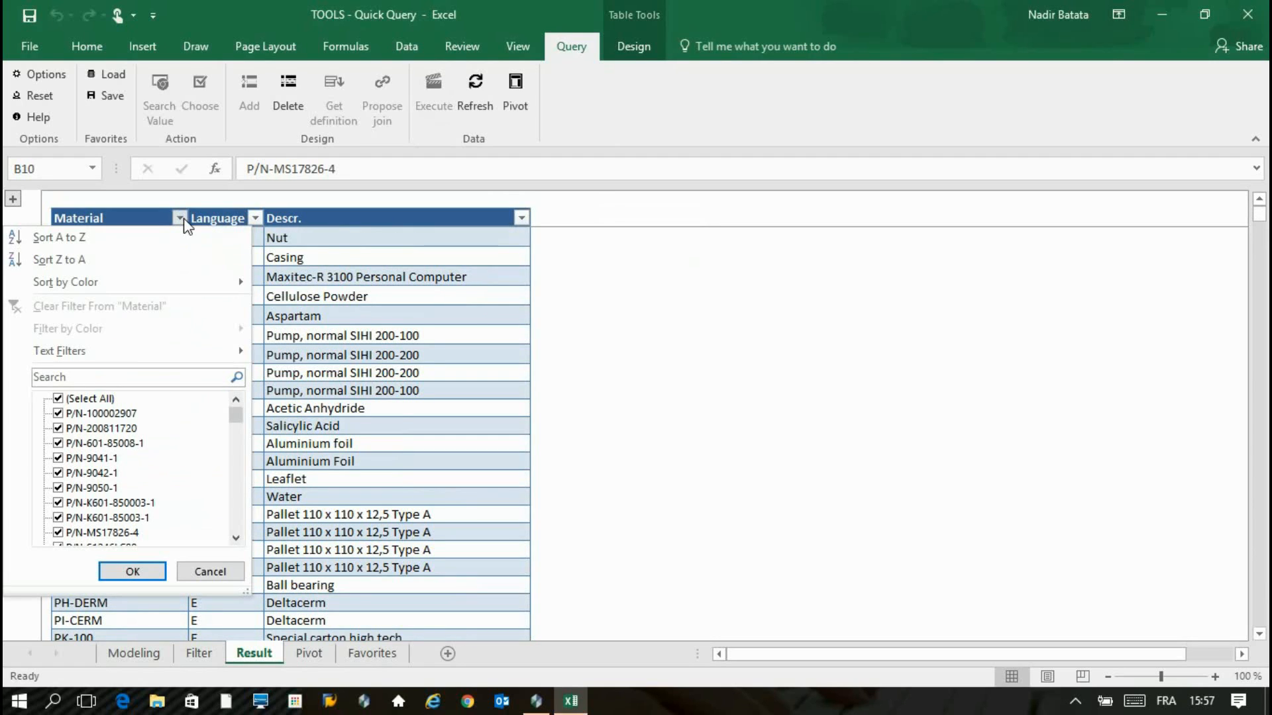
click(179, 236)
click(154, 258)
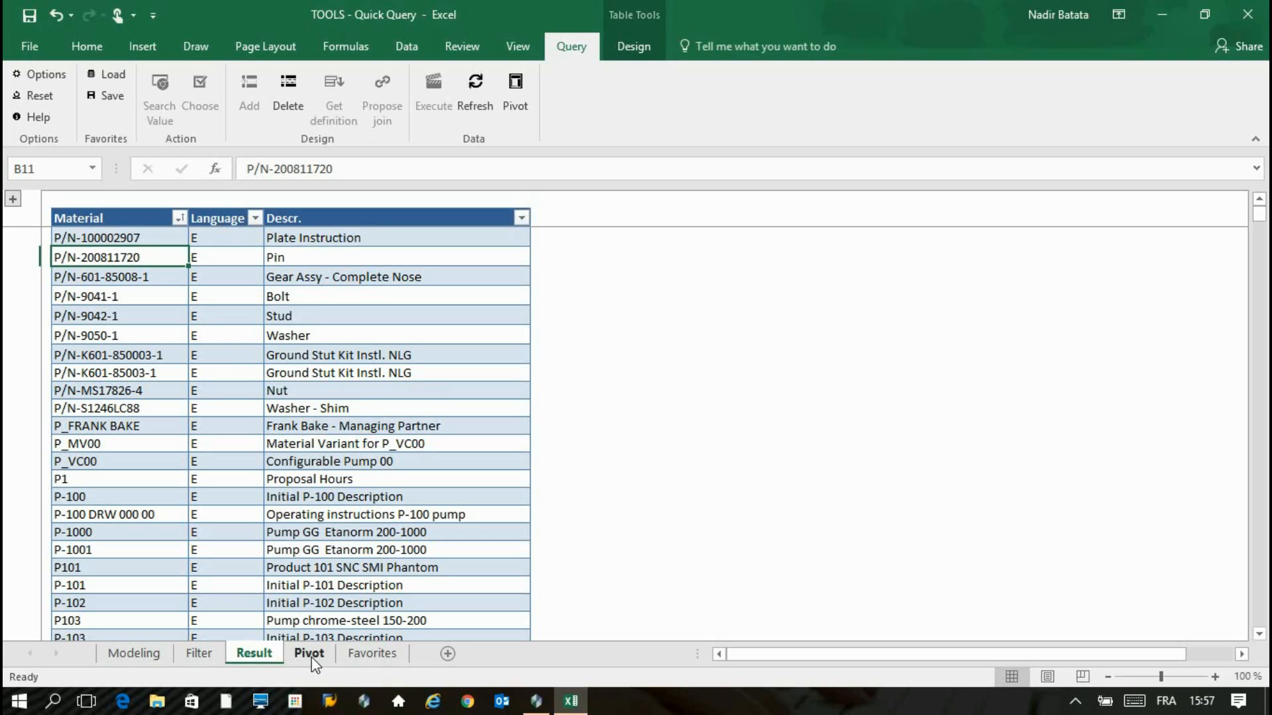
Add a second table to the query model, name it MARD, keep it joined to Table_1, and get its definition.
click(132, 654)
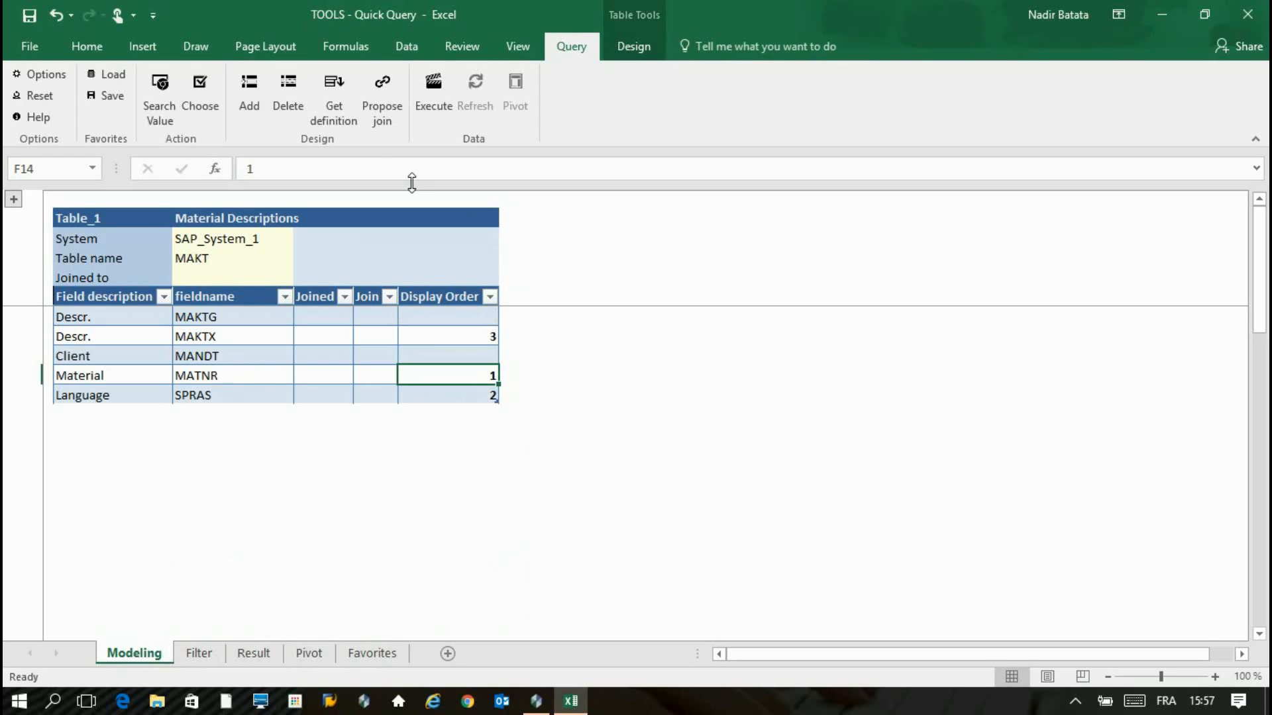
click(250, 87)
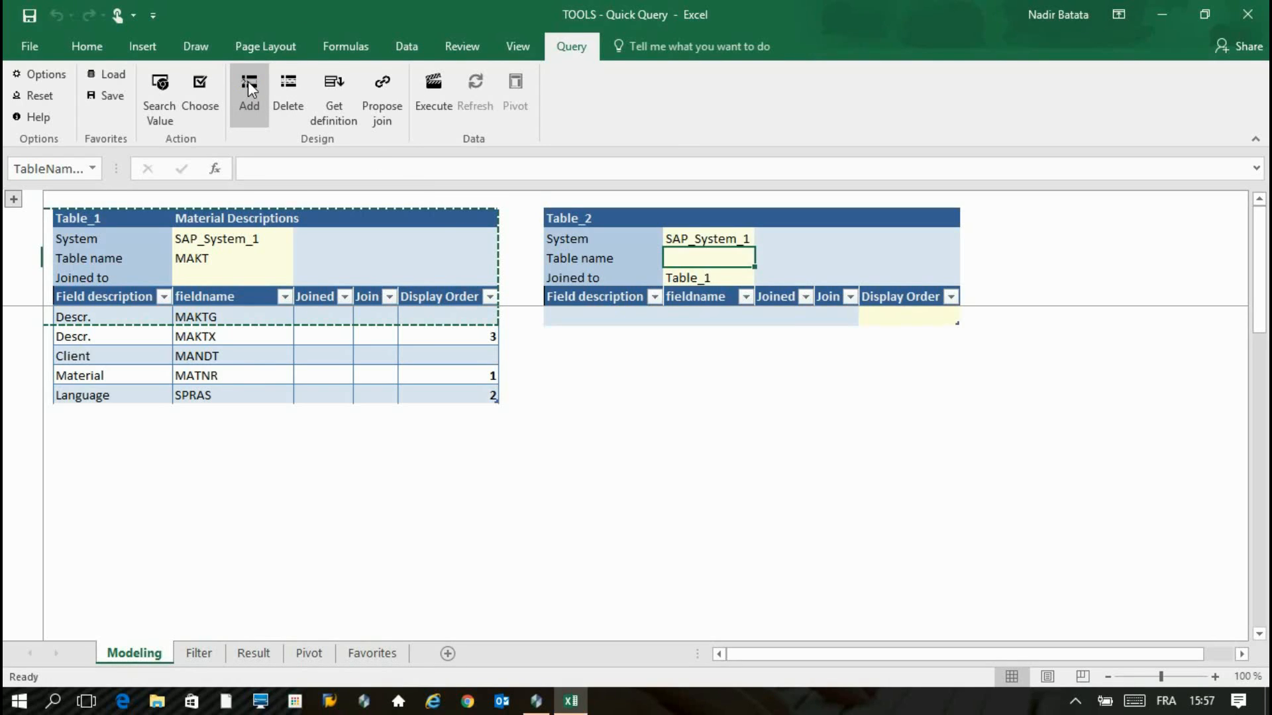
text(MARD)
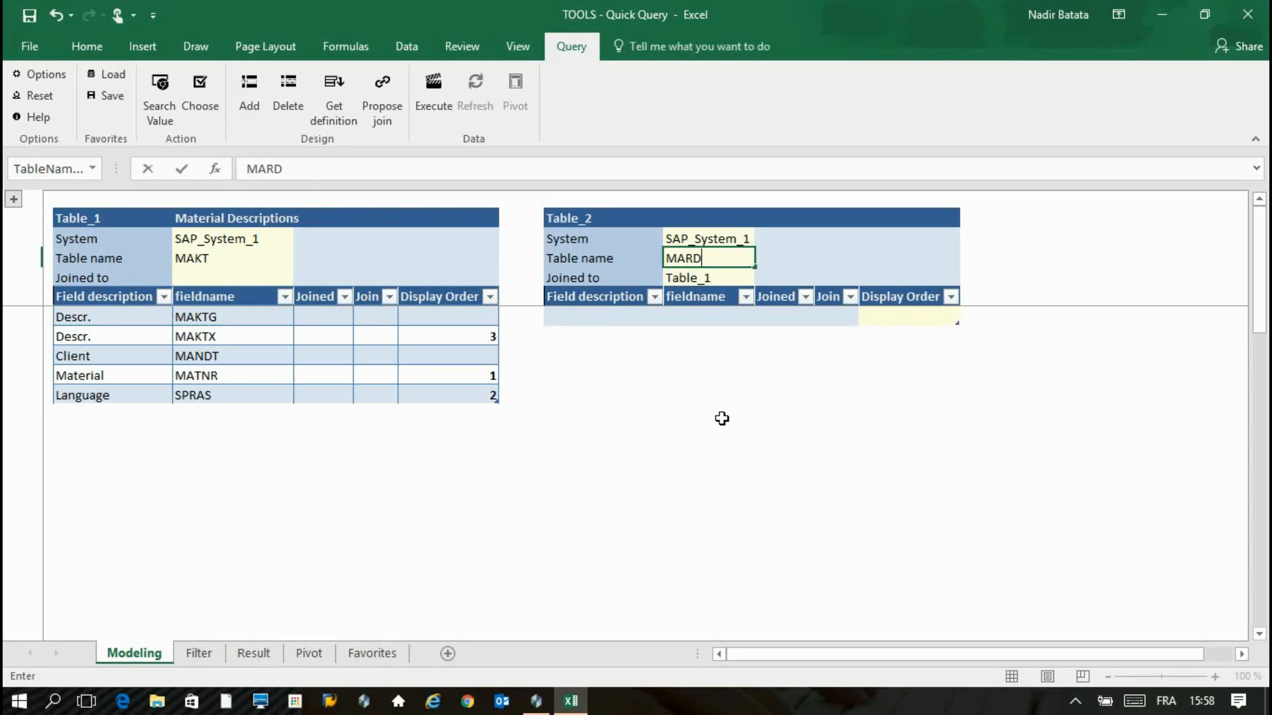
key(Return)
click(339, 93)
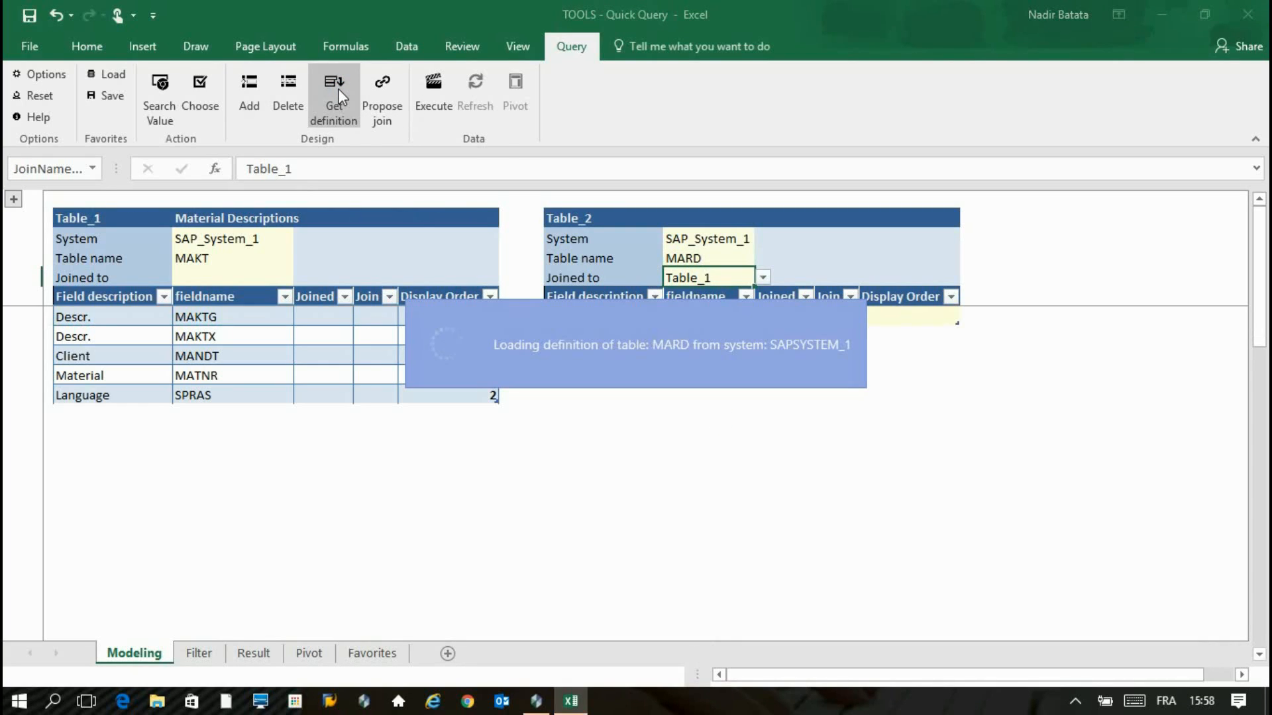
Propose the join between MAKT and MARD and check the matched join fields in both tables.
click(387, 89)
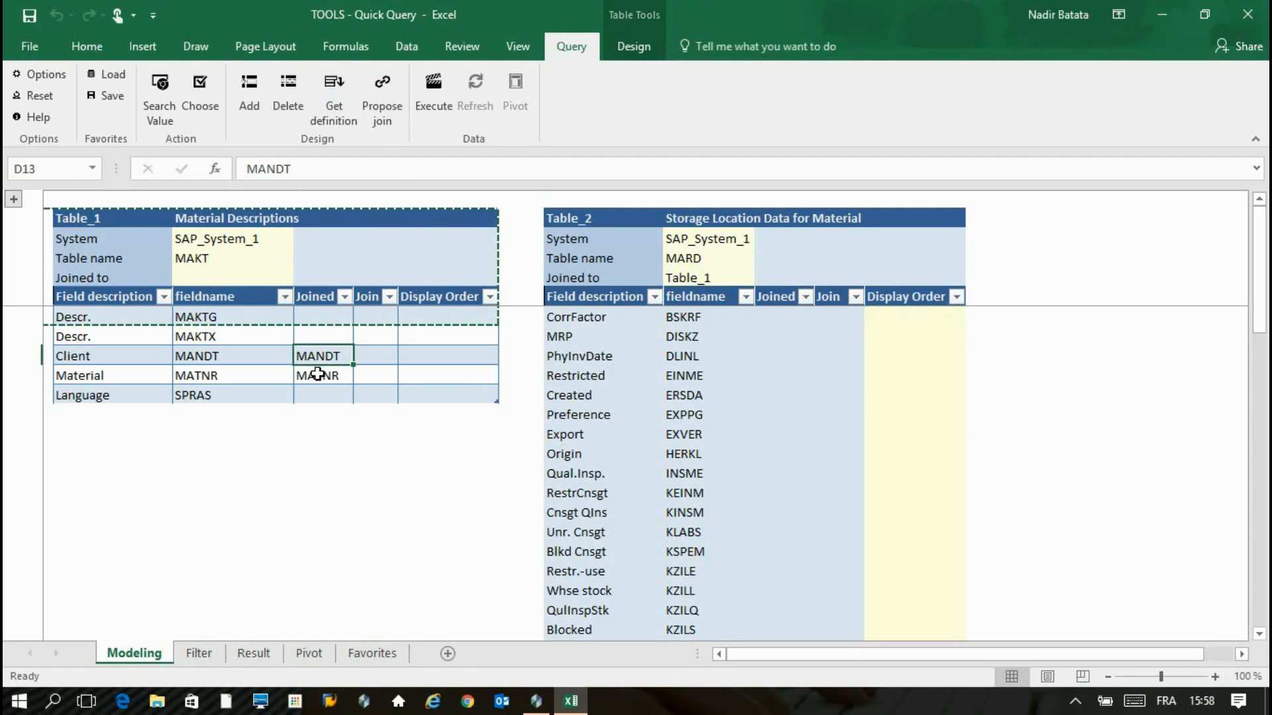
scroll(836, 420, down, 8)
click(835, 415)
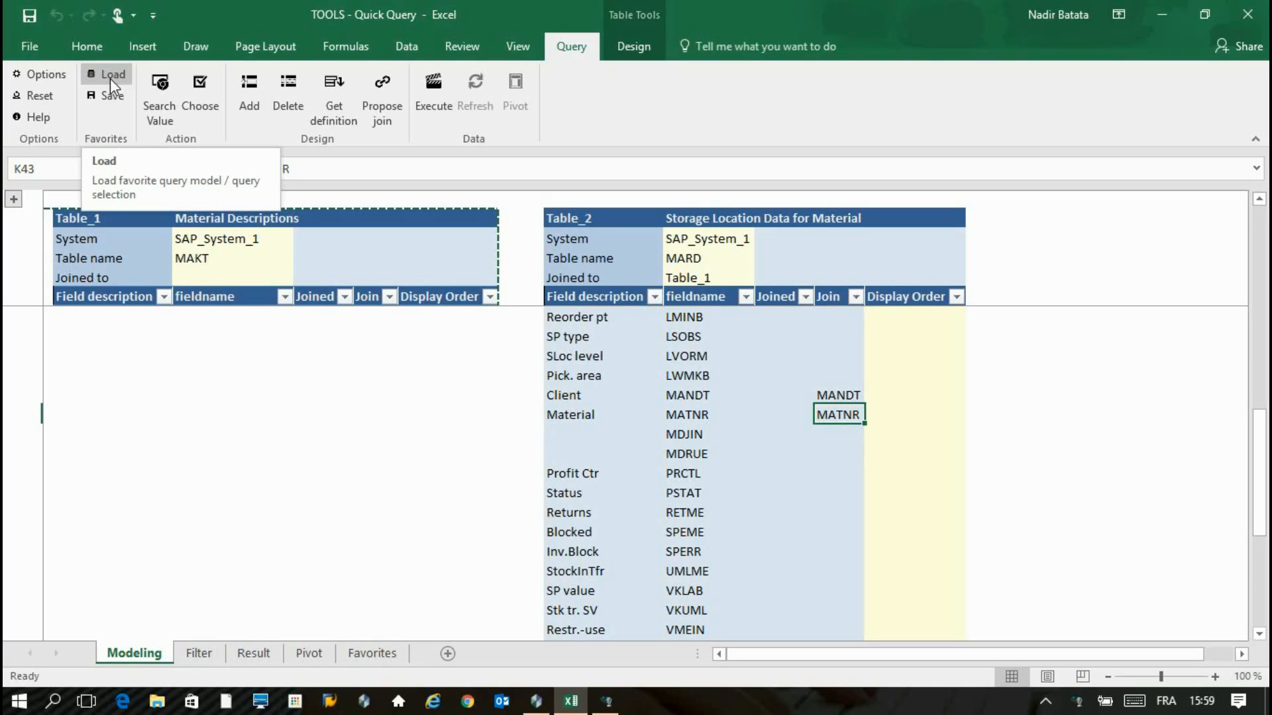
Review the last Statistics favorite for Sales and Customer across its columns, and execute it.
click(386, 655)
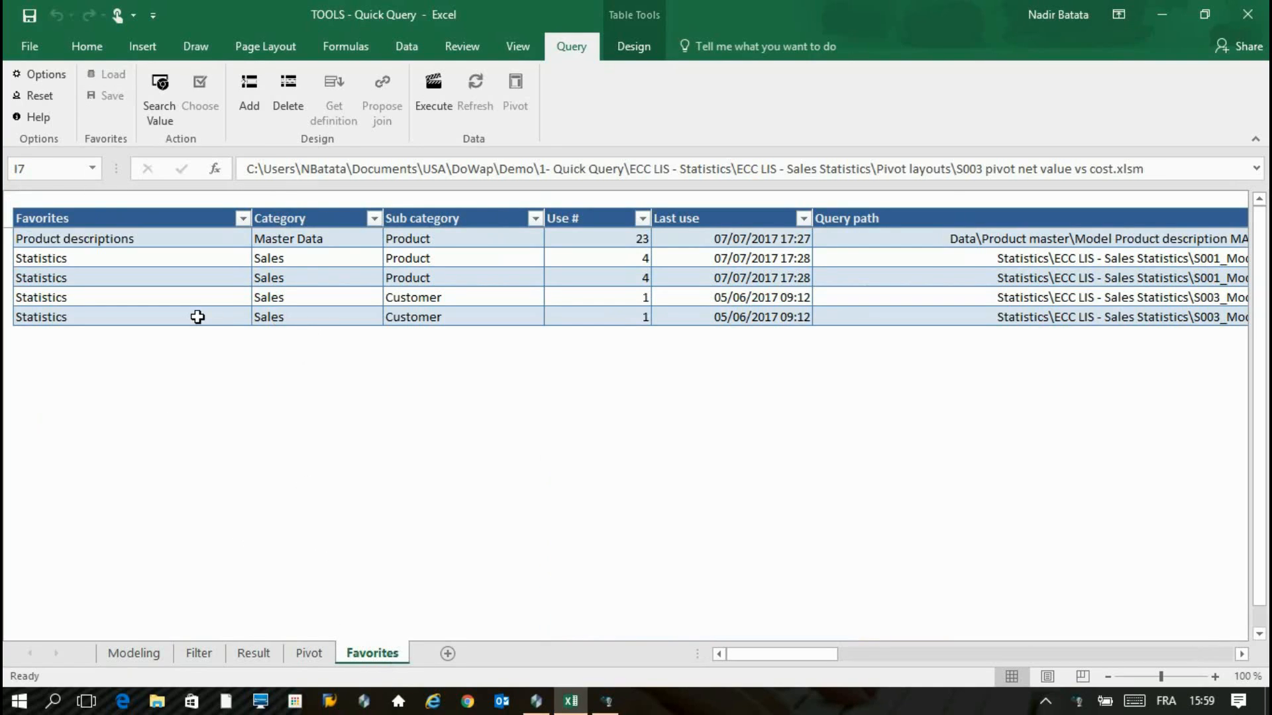
click(197, 317)
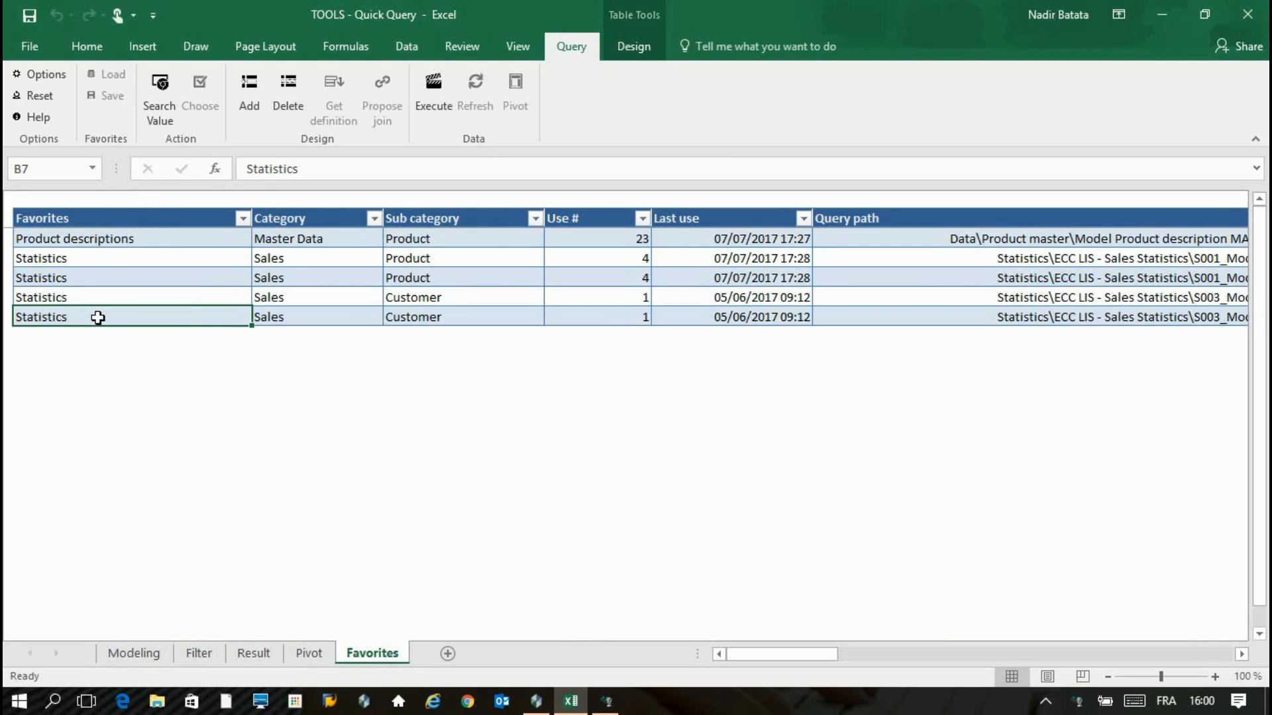
key(Right)
key(Right)
key(Right)
key(Right)
key(Right)
key(Right)
key(Right)
key(Right)
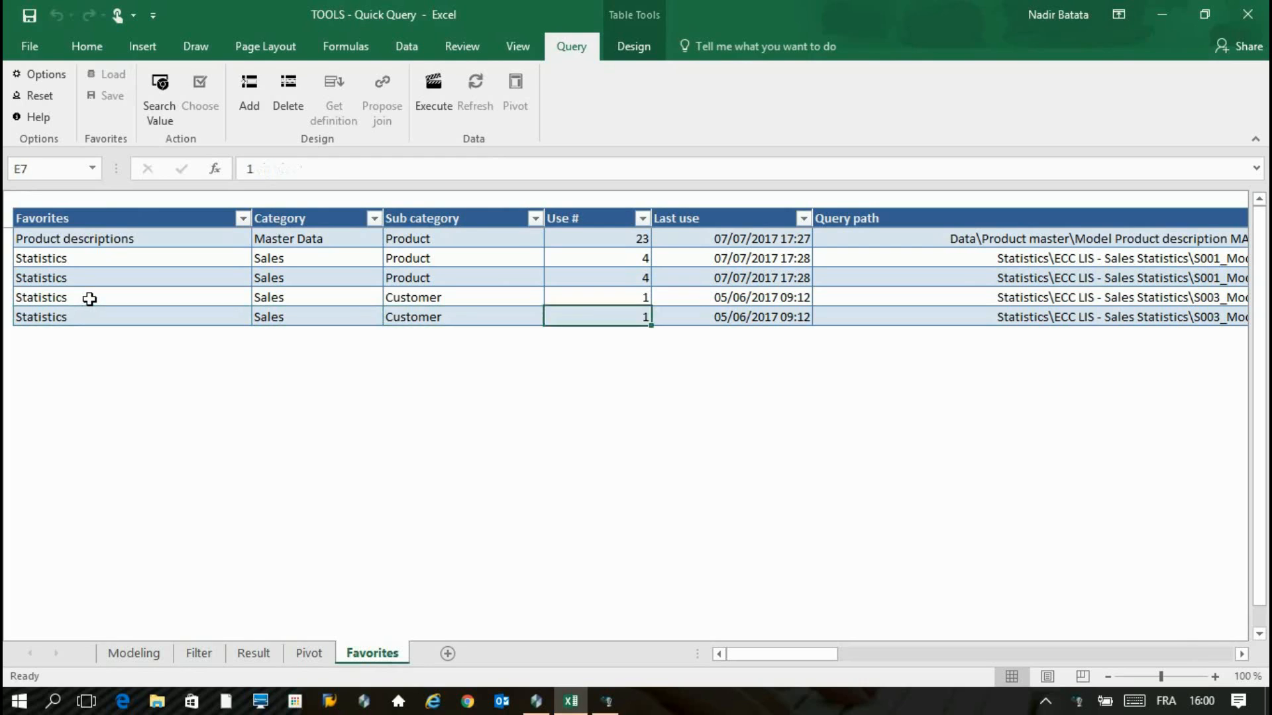
key(Left)
key(Left)
key(Left)
key(Left)
key(Left)
key(Left)
key(Left)
key(Left)
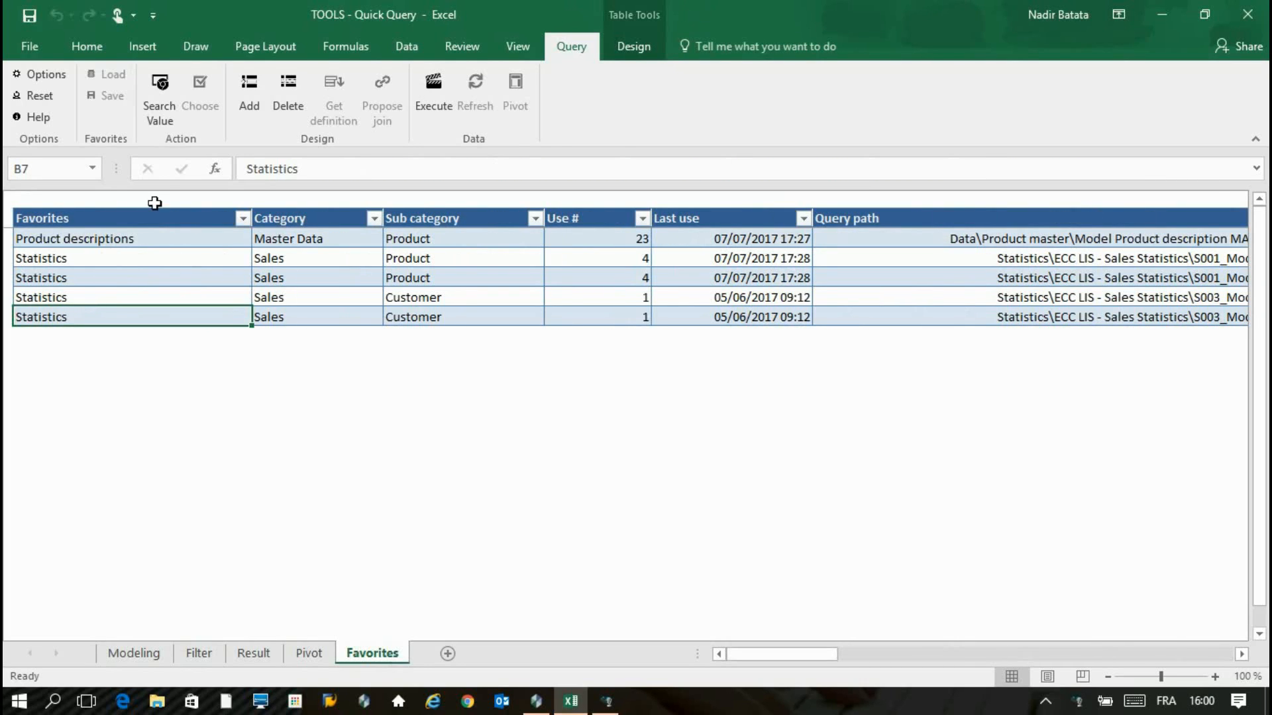
click(432, 90)
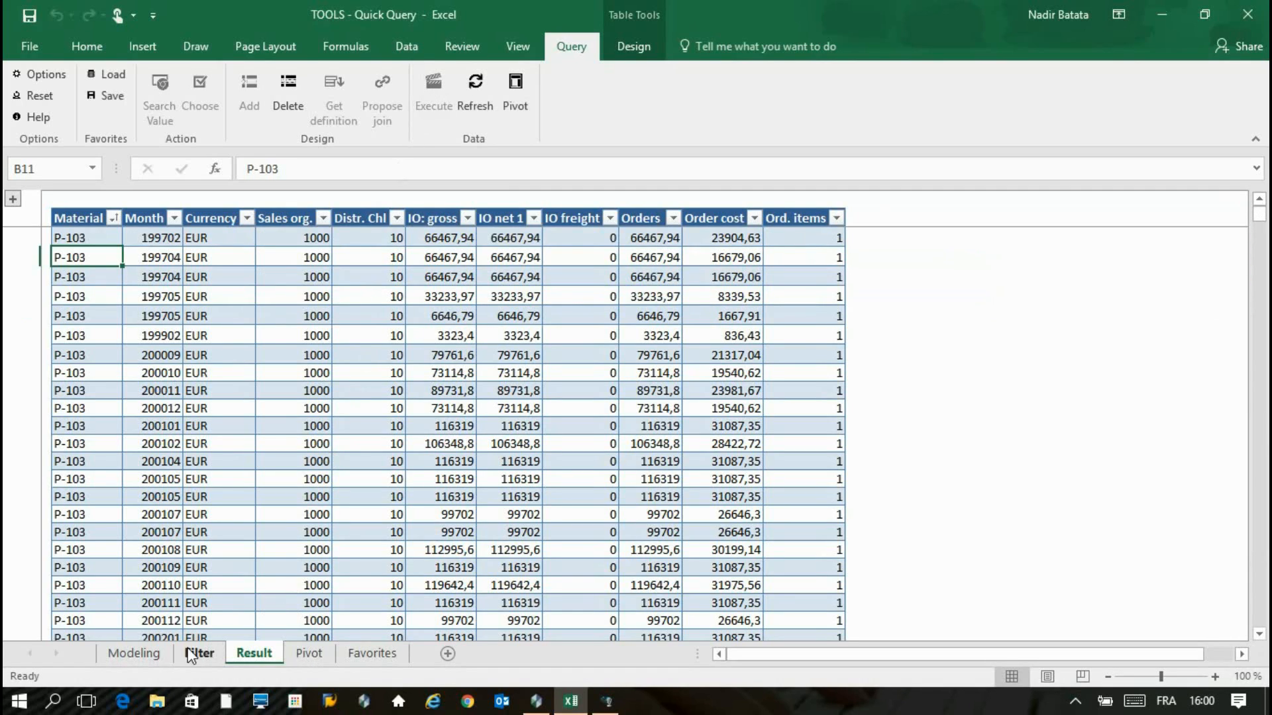
Examine the executed favorite's table model, filter criteria, result data and pivot figures, ending back on the Modeling sheet.
click(134, 653)
click(189, 260)
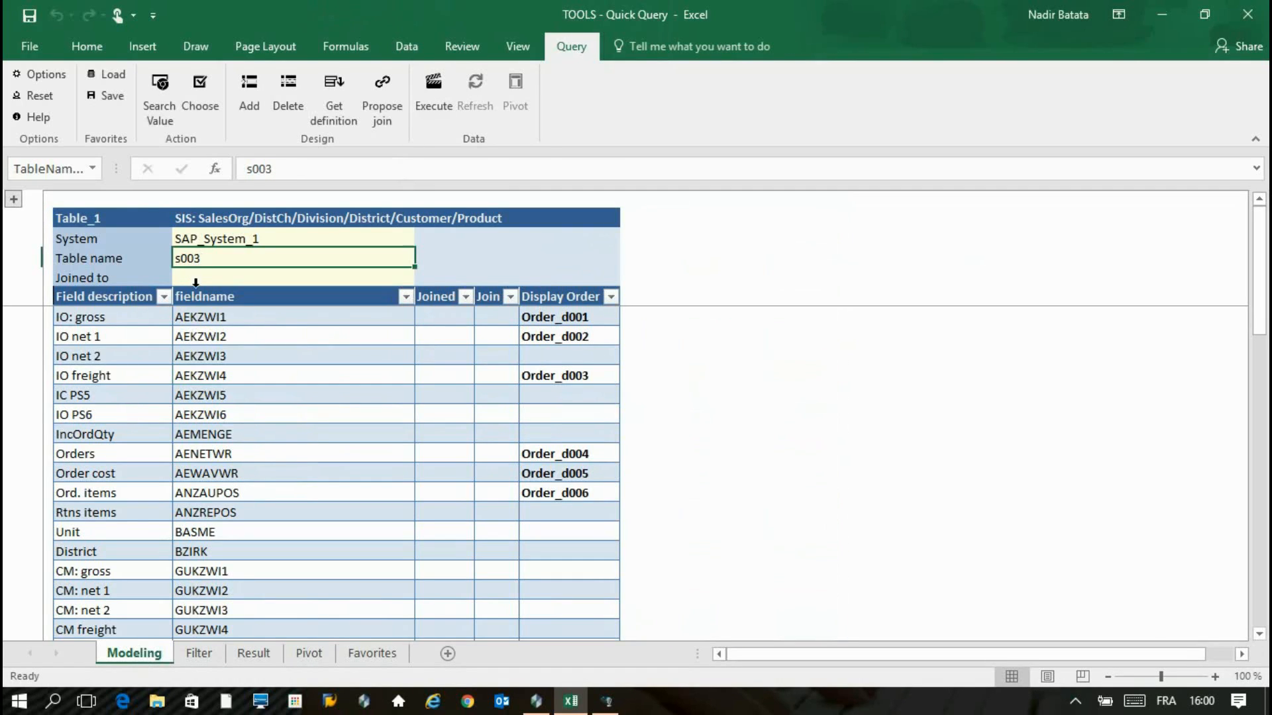
click(198, 653)
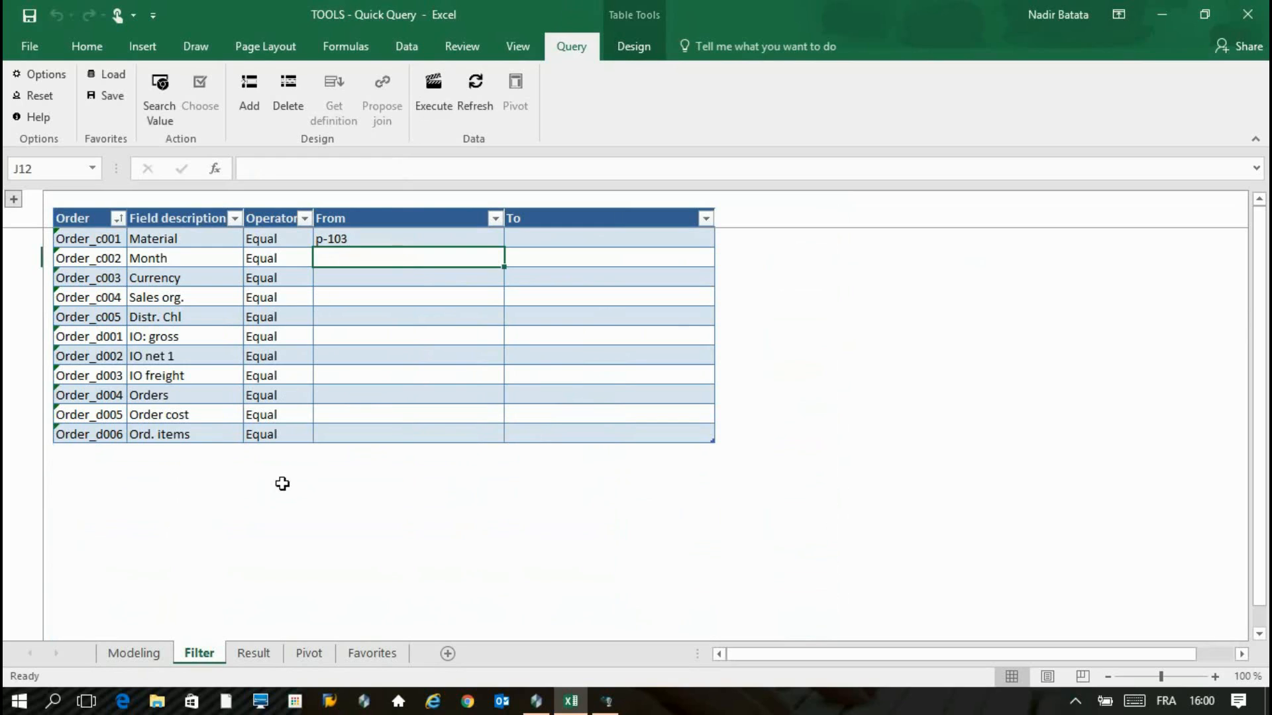
click(255, 653)
click(309, 653)
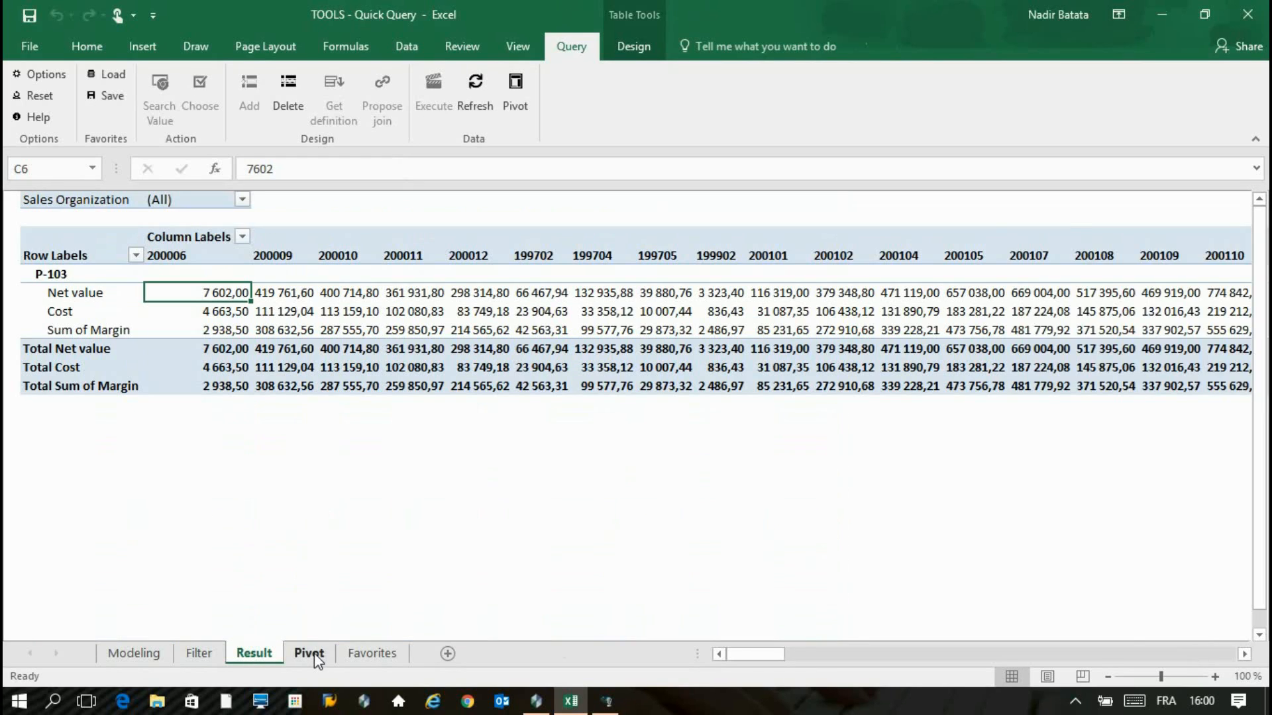
click(233, 324)
click(604, 314)
mouse_move(590, 378)
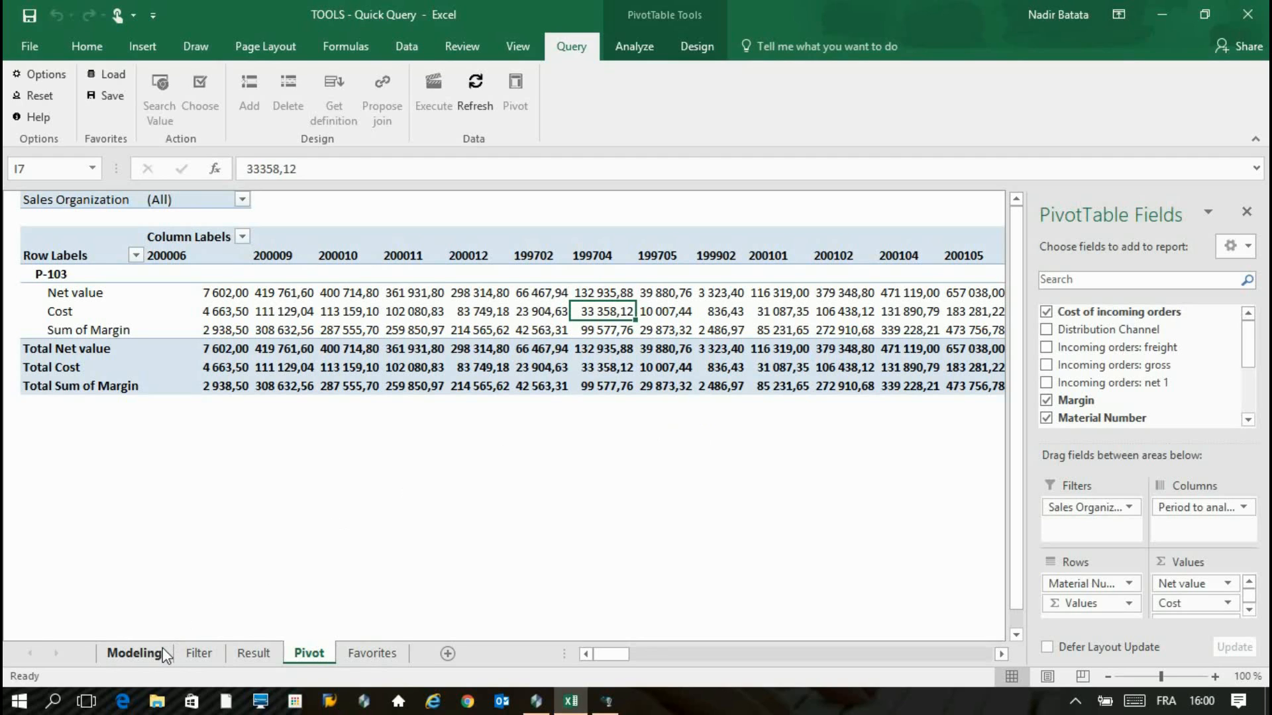
click(146, 651)
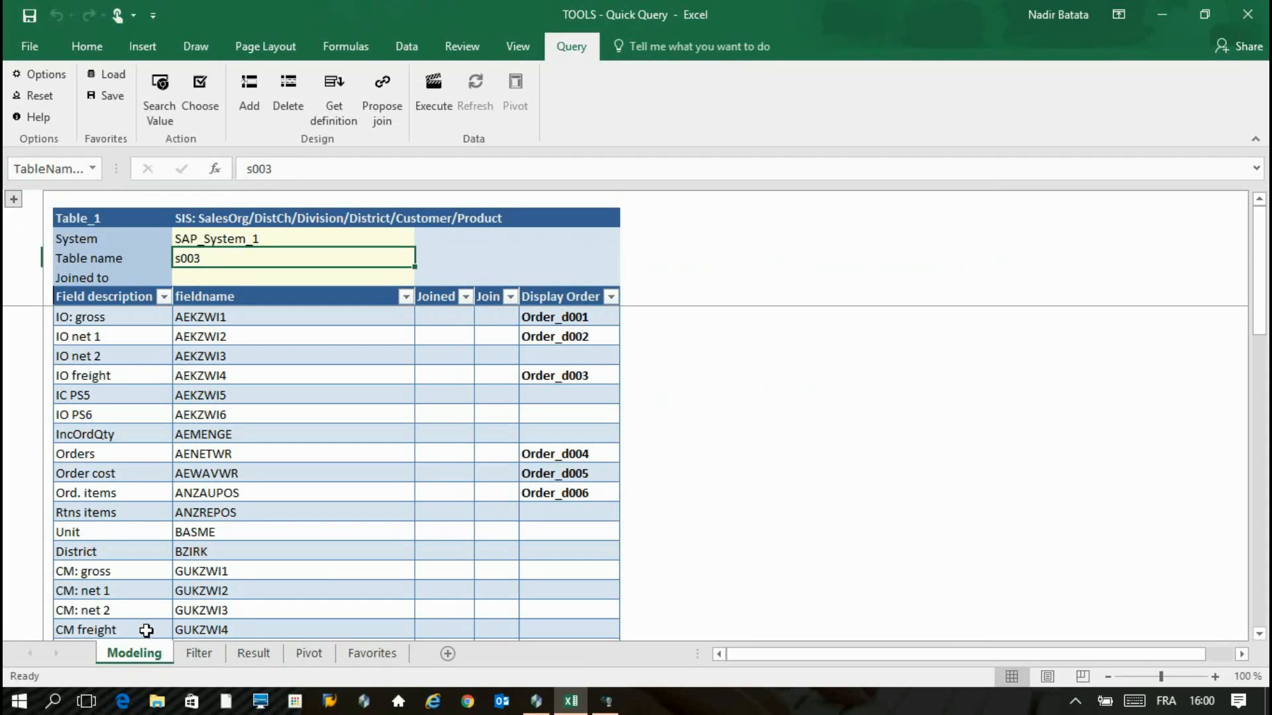